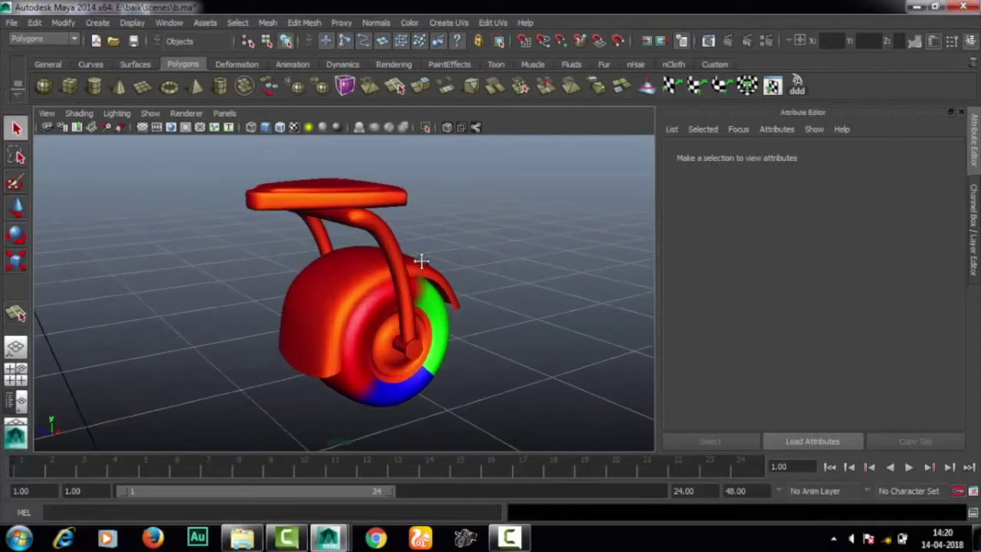
Step: Orbit around the unicycle model and select its orange seat
{"action": "mouse_move", "coordinate": [416, 258]}
{"action": "left_mouse_down", "text": "alt"}
{"action": "mouse_move", "coordinate": [431, 263]}
{"action": "mouse_move", "coordinate": [350, 280]}
{"action": "left_mouse_up", "text": "alt"}
{"action": "left_click", "coordinate": [384, 215]}
{"action": "mouse_move", "coordinate": [384, 215]}
{"action": "left_mouse_down", "text": "alt"}
{"action": "mouse_move", "coordinate": [406, 232]}
{"action": "mouse_move", "coordinate": [521, 256]}
{"action": "left_mouse_up", "text": "alt"}
{"action": "left_click", "coordinate": [453, 217]}
{"action": "mouse_move", "coordinate": [453, 216]}
{"action": "left_mouse_down", "text": "alt"}
{"action": "mouse_move", "coordinate": [377, 201]}
{"action": "mouse_move", "coordinate": [427, 254]}
{"action": "mouse_move", "coordinate": [442, 250]}
{"action": "left_mouse_up", "text": "alt"}
{"action": "left_click", "coordinate": [377, 201]}
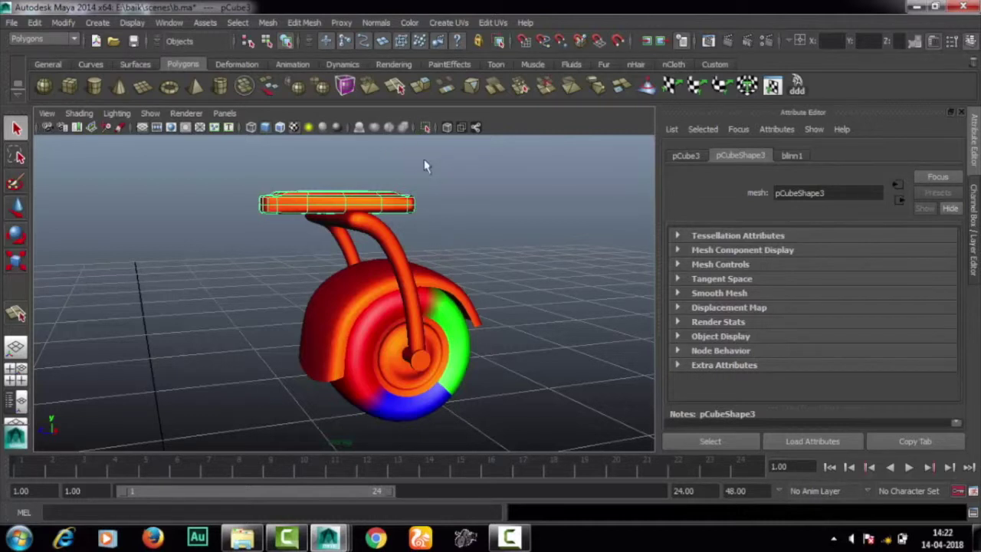
Step: Clear the selection and switch the menu set from Polygons to Animation
{"action": "left_click_drag", "start_coordinate": [502, 259], "coordinate": [510, 245], "text": "alt"}
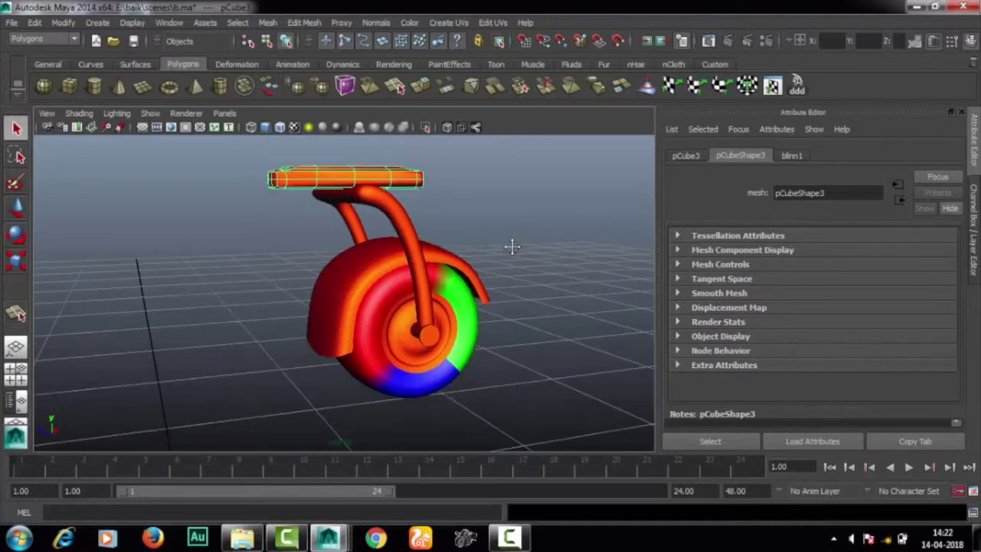
{"action": "left_click", "coordinate": [393, 219]}
{"action": "mouse_move", "coordinate": [394, 219]}
{"action": "left_mouse_down", "text": "alt"}
{"action": "mouse_move", "coordinate": [398, 230]}
{"action": "mouse_move", "coordinate": [442, 230]}
{"action": "left_mouse_up", "text": "alt"}
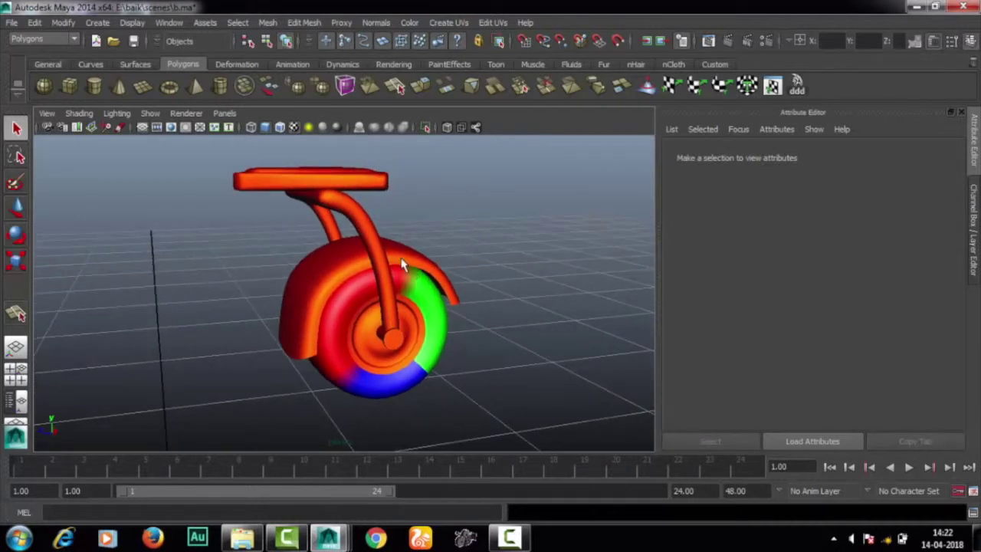
{"action": "left_click", "coordinate": [42, 40]}
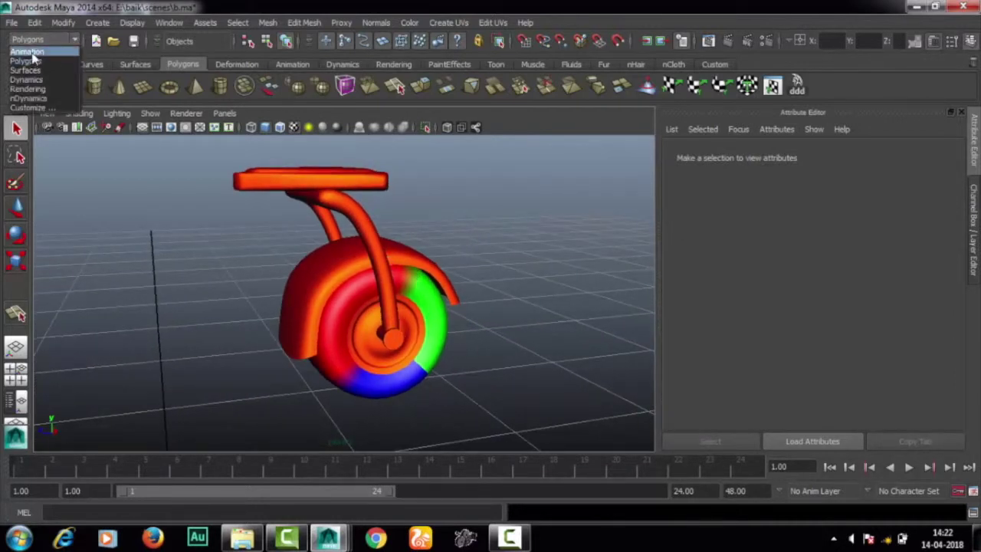
{"action": "left_click", "coordinate": [27, 51]}
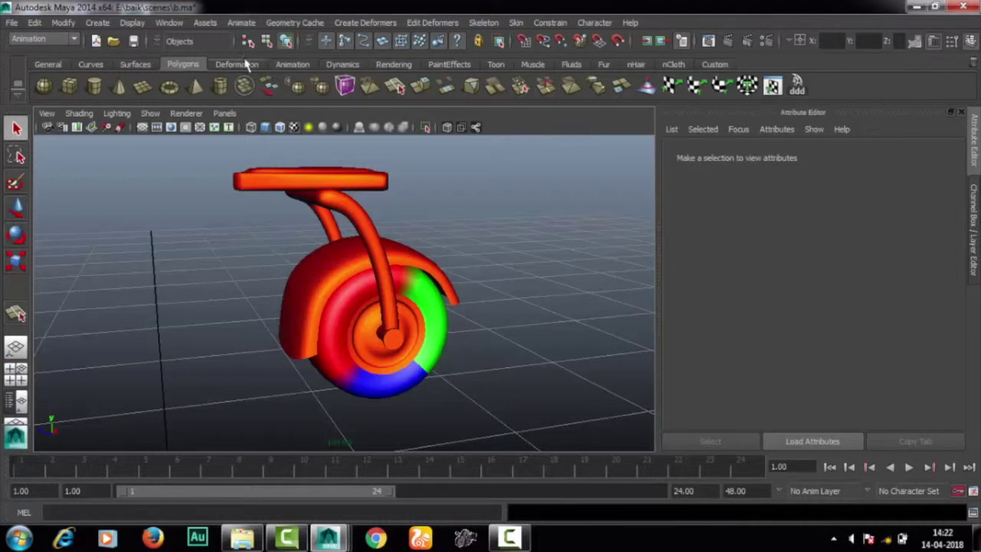
Step: Open the Set Driven Key editor from Animate > Set Driven Key and place it right of the viewport
{"action": "left_click", "coordinate": [244, 24]}
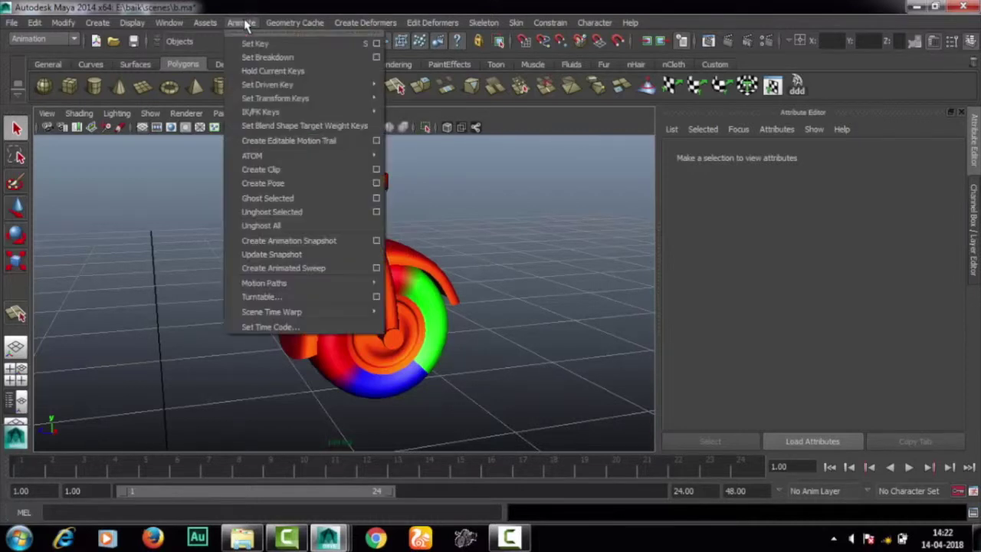
{"action": "mouse_move", "coordinate": [266, 85]}
{"action": "left_click", "coordinate": [418, 87]}
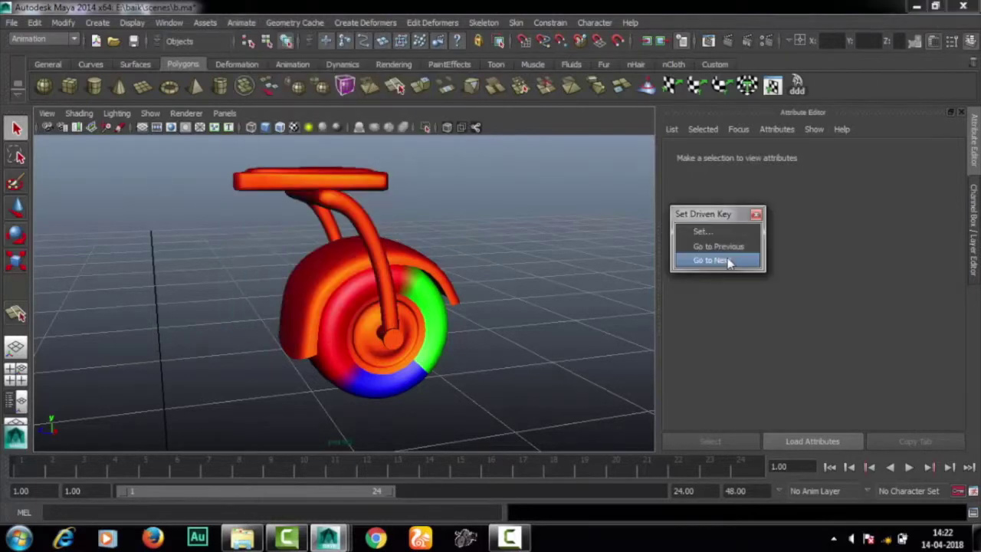
{"action": "left_click", "coordinate": [709, 229]}
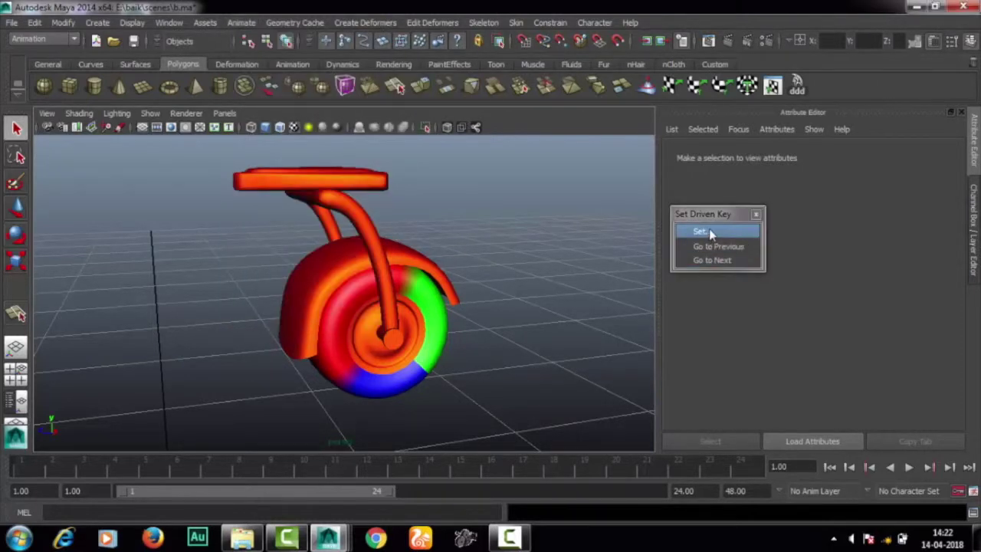
{"action": "left_click_drag", "start_coordinate": [597, 128], "coordinate": [464, 116]}
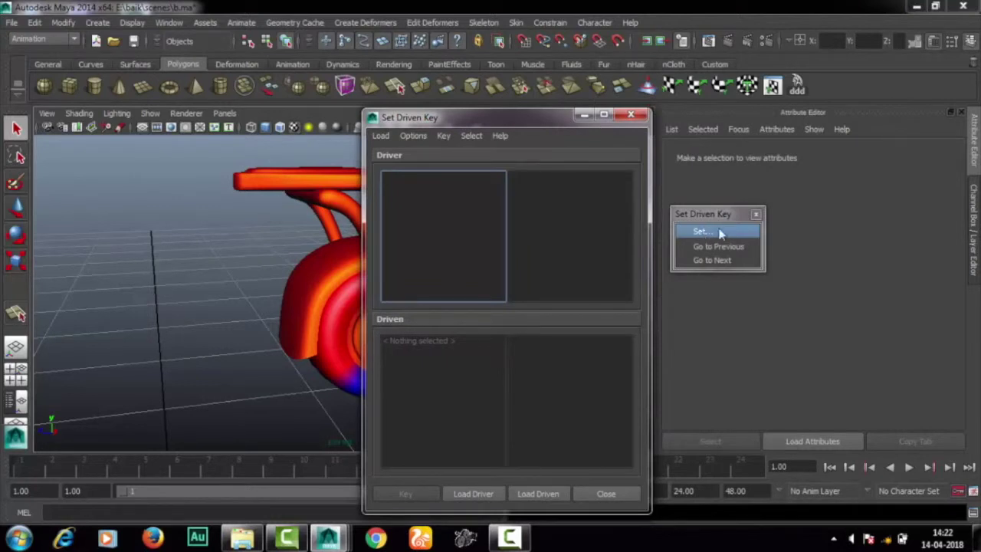
{"action": "left_click", "coordinate": [726, 235]}
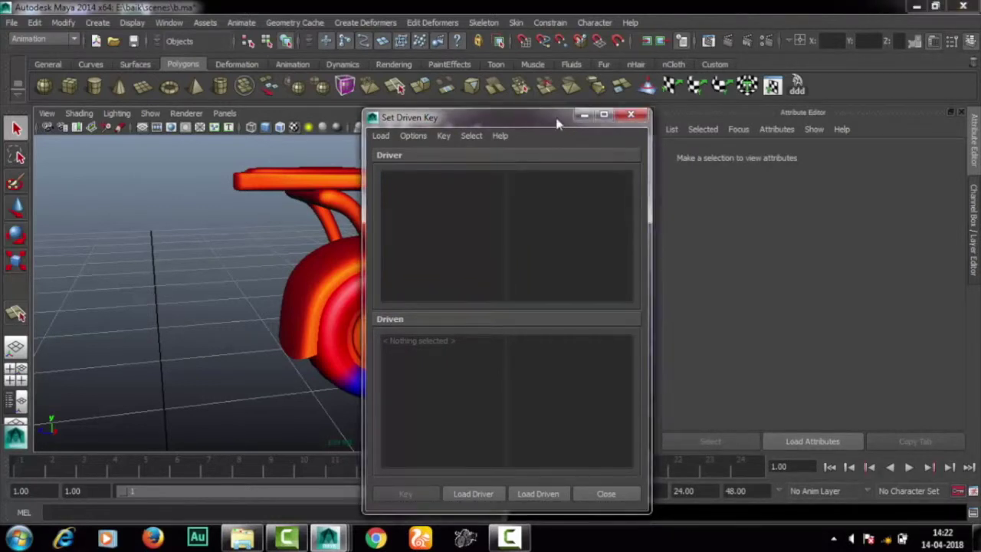
{"action": "left_click_drag", "start_coordinate": [538, 119], "coordinate": [702, 107]}
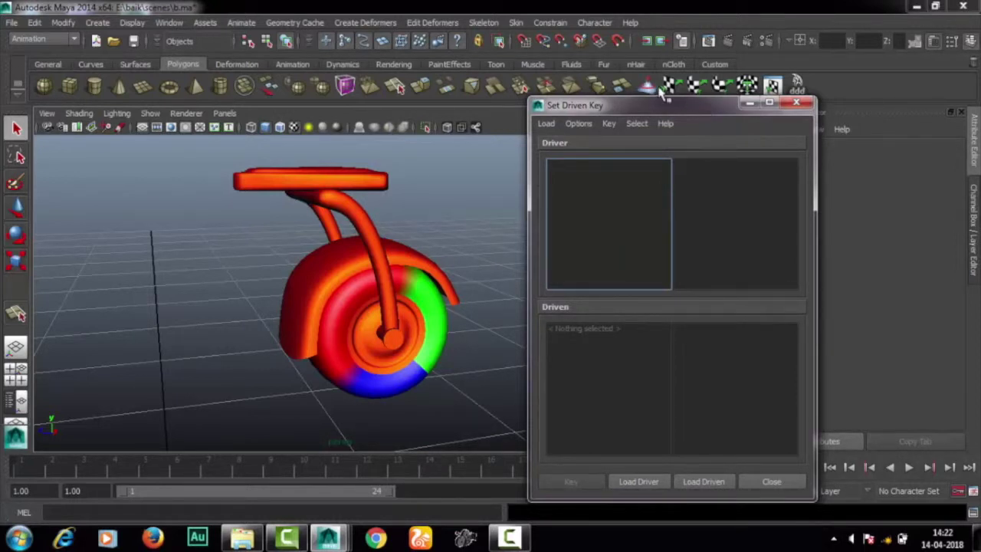
{"action": "left_click_drag", "start_coordinate": [671, 110], "coordinate": [634, 79]}
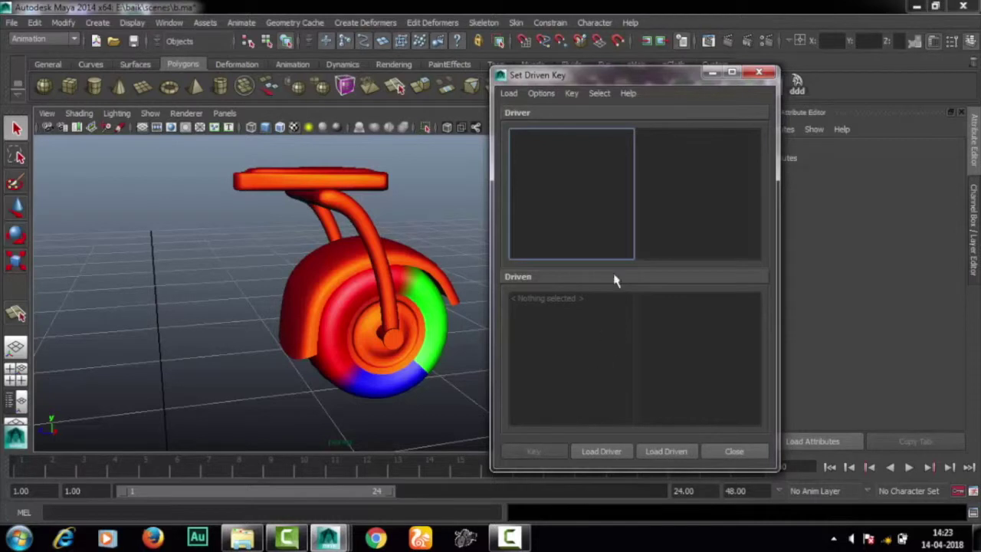
Step: Shift the editor to the right, then select the seat, fender and fork to identify them
{"action": "left_click_drag", "start_coordinate": [618, 73], "coordinate": [741, 94]}
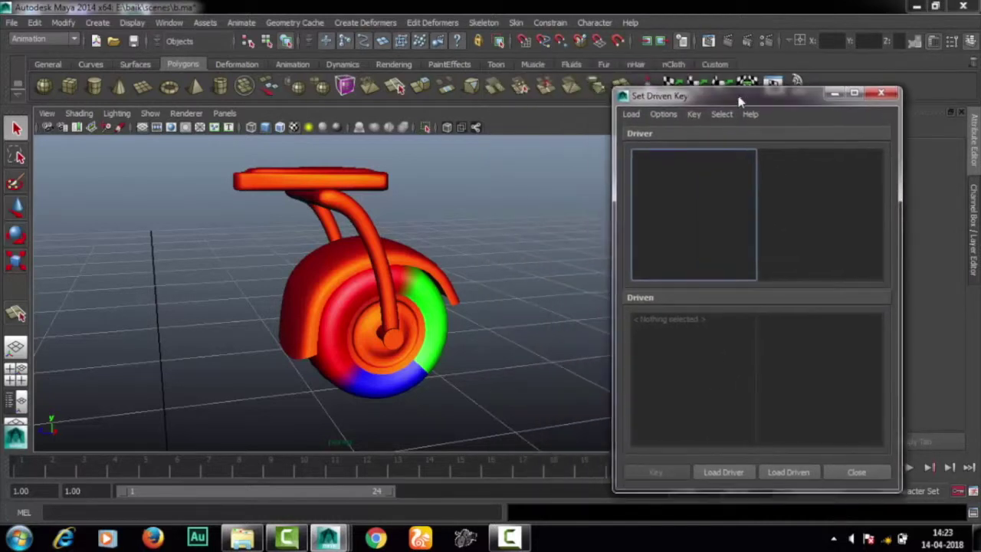
{"action": "scroll", "coordinate": [376, 280], "scroll_direction": "down", "scroll_amount": 5}
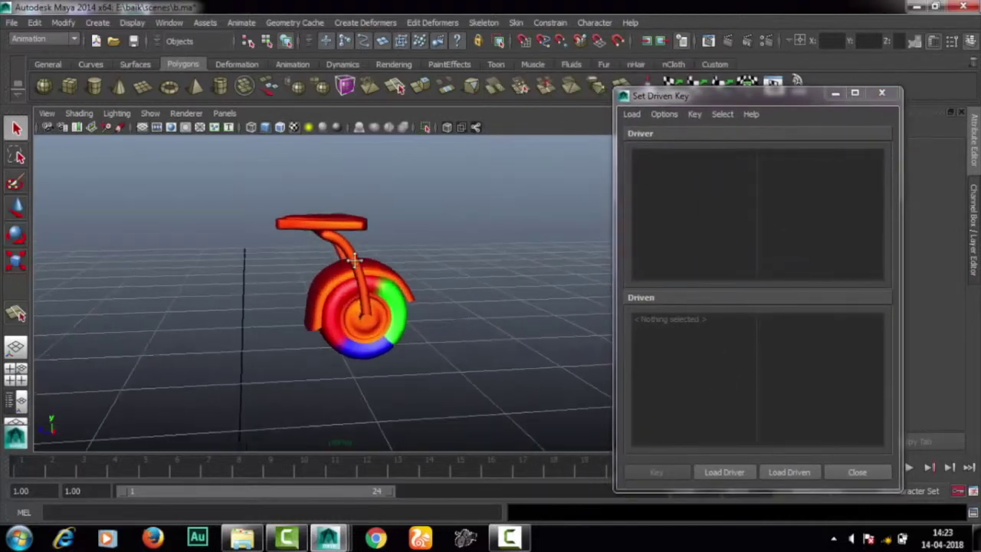
{"action": "scroll", "coordinate": [383, 253], "scroll_direction": "up", "scroll_amount": 2}
{"action": "left_click", "coordinate": [385, 240]}
{"action": "left_click_drag", "start_coordinate": [386, 239], "coordinate": [383, 261], "text": "alt"}
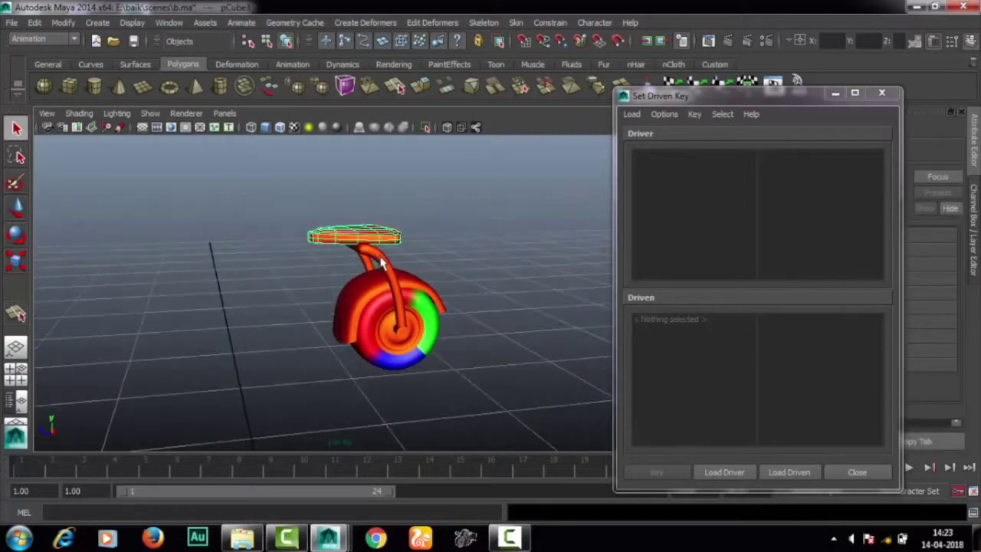
{"action": "left_click", "coordinate": [421, 289]}
{"action": "left_click_drag", "start_coordinate": [427, 321], "coordinate": [406, 307], "text": "alt"}
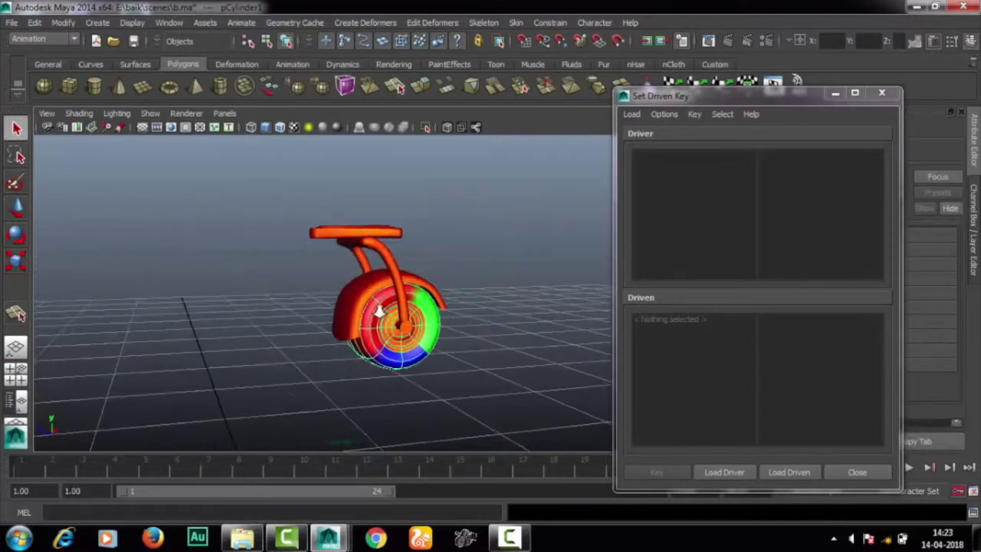
{"action": "left_click", "coordinate": [322, 227]}
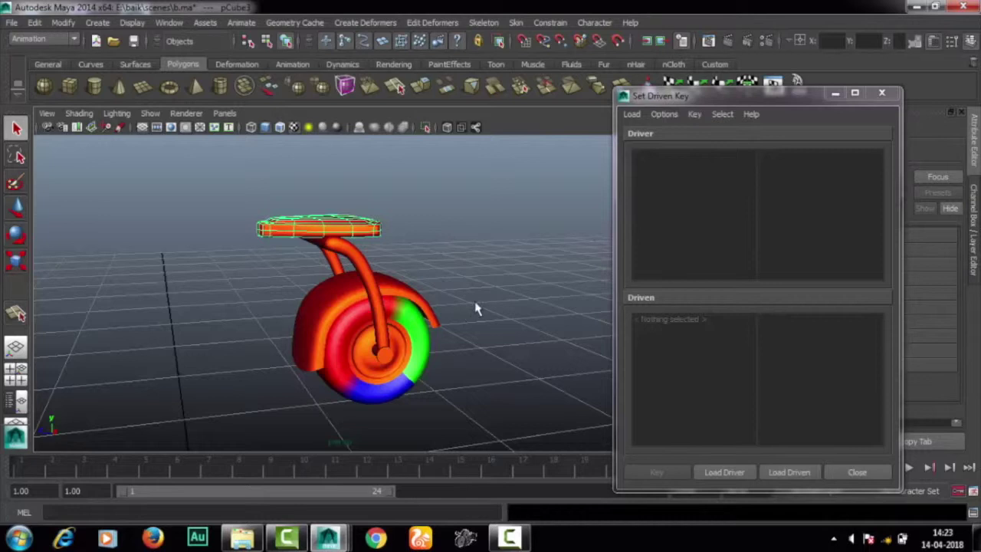
{"action": "mouse_move", "coordinate": [377, 246]}
{"action": "left_mouse_down", "text": "alt"}
{"action": "mouse_move", "coordinate": [387, 249]}
{"action": "mouse_move", "coordinate": [341, 226]}
{"action": "left_mouse_up", "text": "alt"}
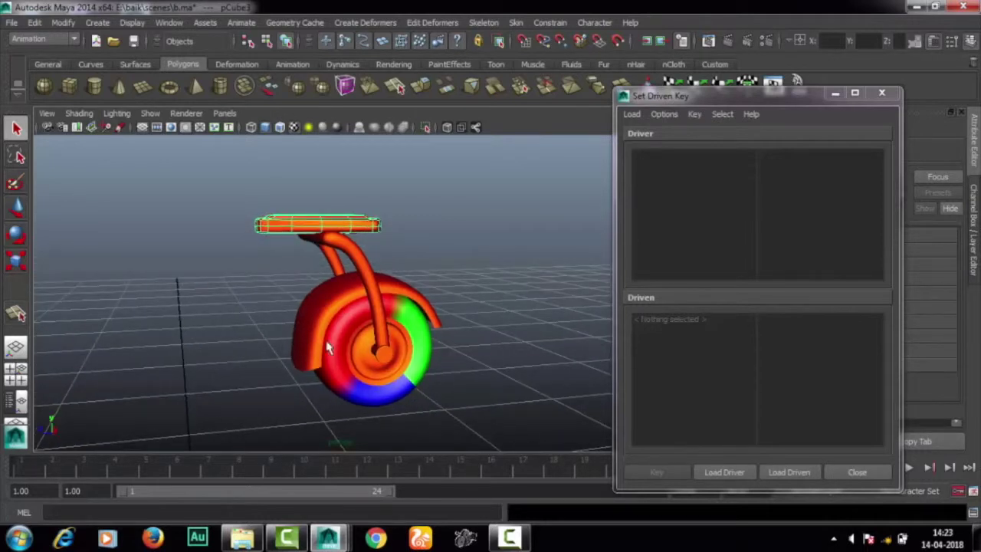
{"action": "left_click_drag", "start_coordinate": [453, 321], "coordinate": [434, 274], "text": "alt"}
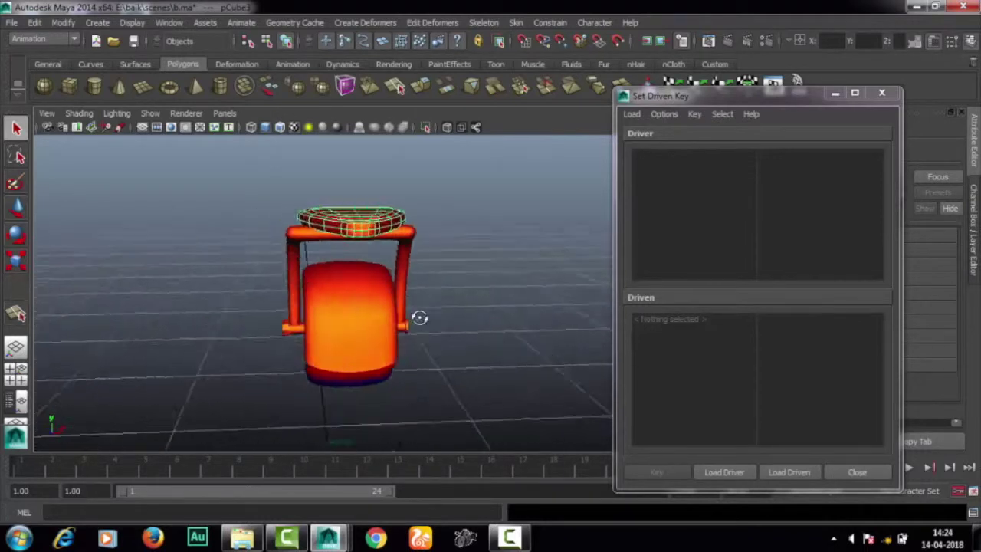
{"action": "left_click", "coordinate": [397, 246]}
Step: Inspect the wheel housing, wheel, axle hub and seat, then marquee the whole bike
{"action": "left_click", "coordinate": [322, 322]}
{"action": "left_click", "coordinate": [417, 360]}
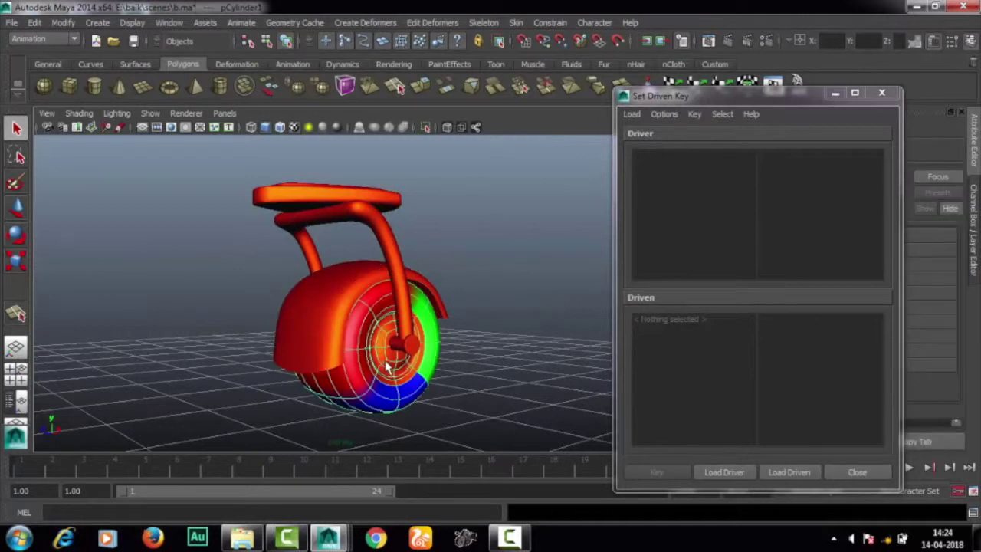
{"action": "left_click", "coordinate": [406, 345]}
{"action": "left_click_drag", "start_coordinate": [465, 342], "coordinate": [505, 280], "text": "alt"}
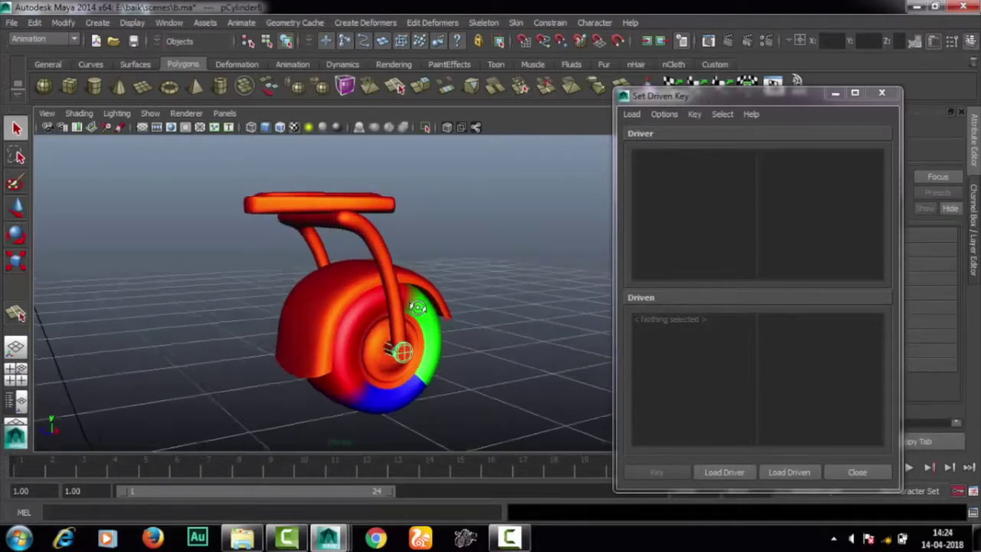
{"action": "left_click", "coordinate": [312, 209]}
{"action": "left_click_drag", "start_coordinate": [464, 192], "coordinate": [341, 338]}
{"action": "left_click", "coordinate": [461, 285]}
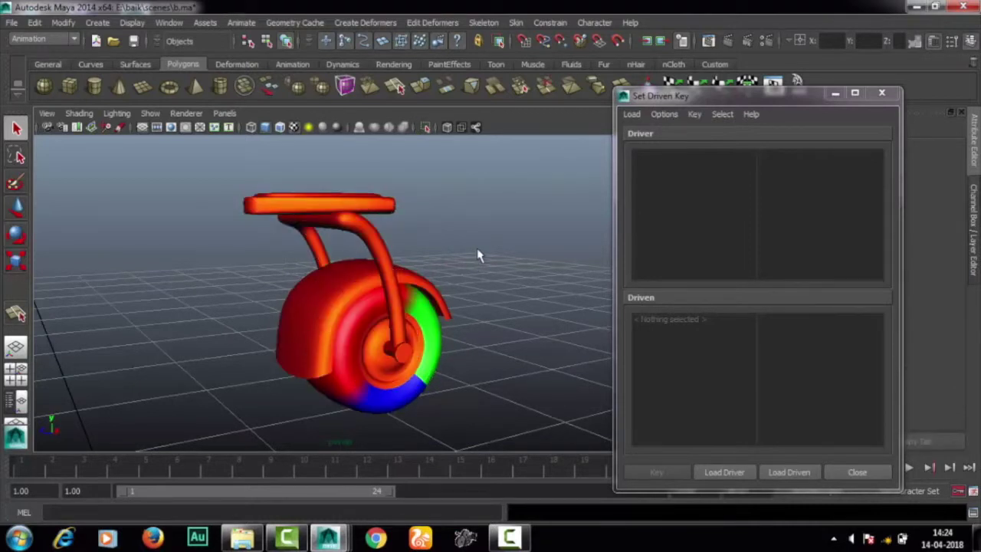
{"action": "mouse_move", "coordinate": [331, 242]}
{"action": "left_mouse_down", "text": "alt"}
{"action": "mouse_move", "coordinate": [380, 243]}
{"action": "mouse_move", "coordinate": [415, 304]}
{"action": "left_mouse_up", "text": "alt"}
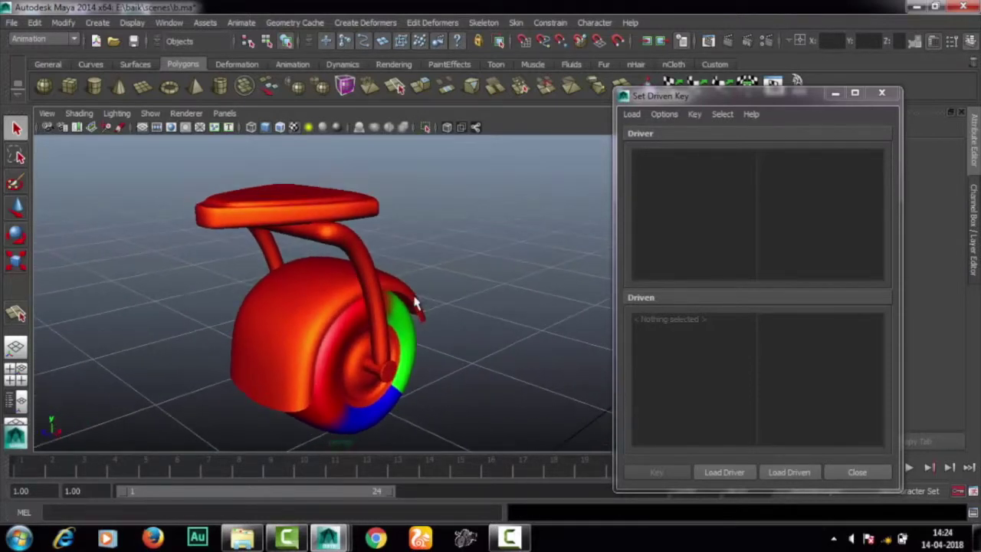
{"action": "mouse_move", "coordinate": [425, 335]}
{"action": "left_mouse_down", "text": "alt"}
{"action": "mouse_move", "coordinate": [431, 288]}
{"action": "mouse_move", "coordinate": [416, 269]}
{"action": "mouse_move", "coordinate": [448, 278]}
{"action": "mouse_move", "coordinate": [250, 284]}
{"action": "left_mouse_up", "text": "alt"}
Step: From a front view, select the axle cylinder and the axle nut
{"action": "left_click", "coordinate": [250, 284]}
{"action": "scroll", "coordinate": [291, 297], "scroll_direction": "up", "scroll_amount": 3}
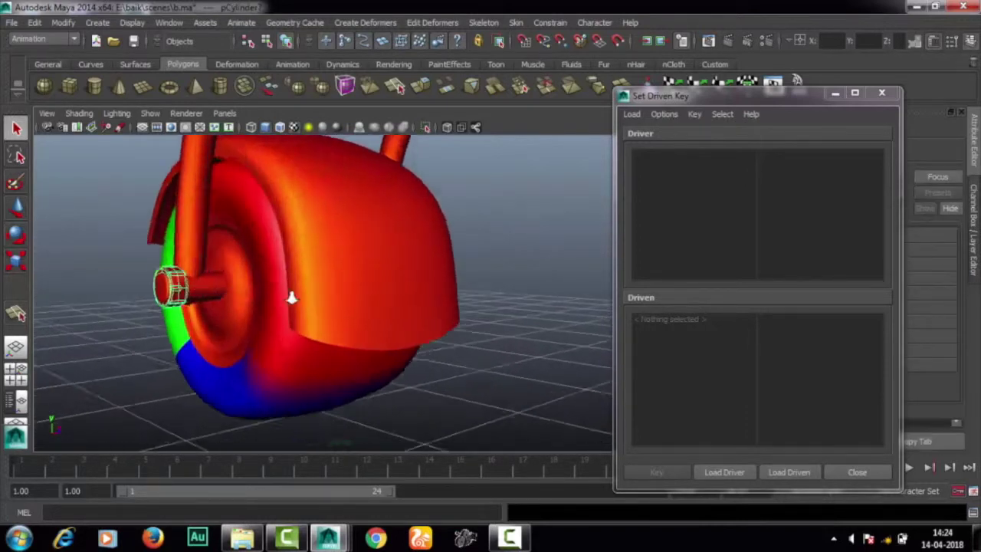
{"action": "scroll", "coordinate": [291, 297], "scroll_direction": "up", "scroll_amount": 3}
{"action": "scroll", "coordinate": [256, 289], "scroll_direction": "up", "scroll_amount": 3}
{"action": "left_click", "coordinate": [236, 301]}
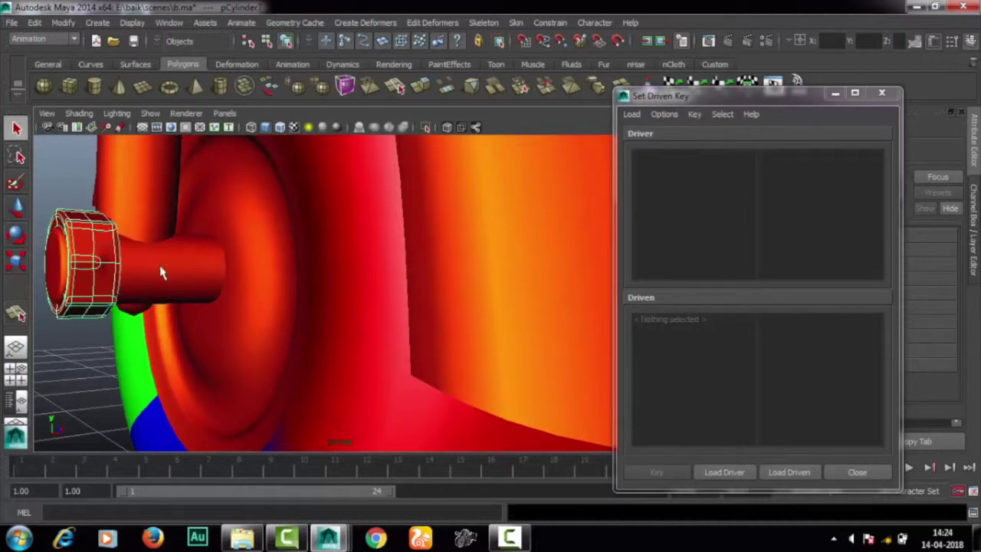
{"action": "scroll", "coordinate": [236, 300], "scroll_direction": "down", "scroll_amount": 5}
{"action": "mouse_move", "coordinate": [409, 302]}
{"action": "left_mouse_down", "text": "alt"}
{"action": "mouse_move", "coordinate": [298, 307]}
{"action": "mouse_move", "coordinate": [388, 313]}
{"action": "left_mouse_up", "text": "alt"}
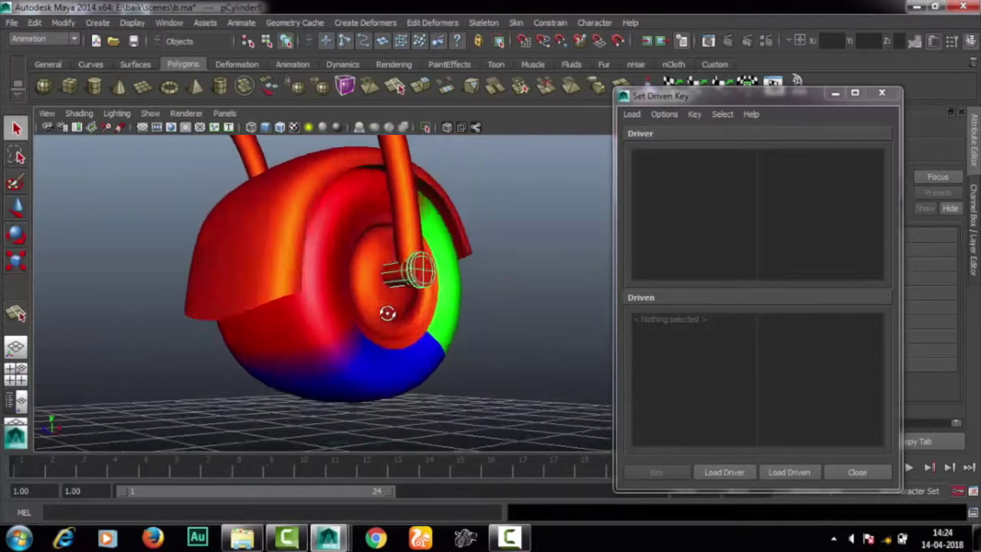
{"action": "scroll", "coordinate": [388, 313], "scroll_direction": "up", "scroll_amount": 3}
Step: Add the fork tube and fender to the selection while zooming in and out
{"action": "left_click", "coordinate": [346, 215], "text": "shift"}
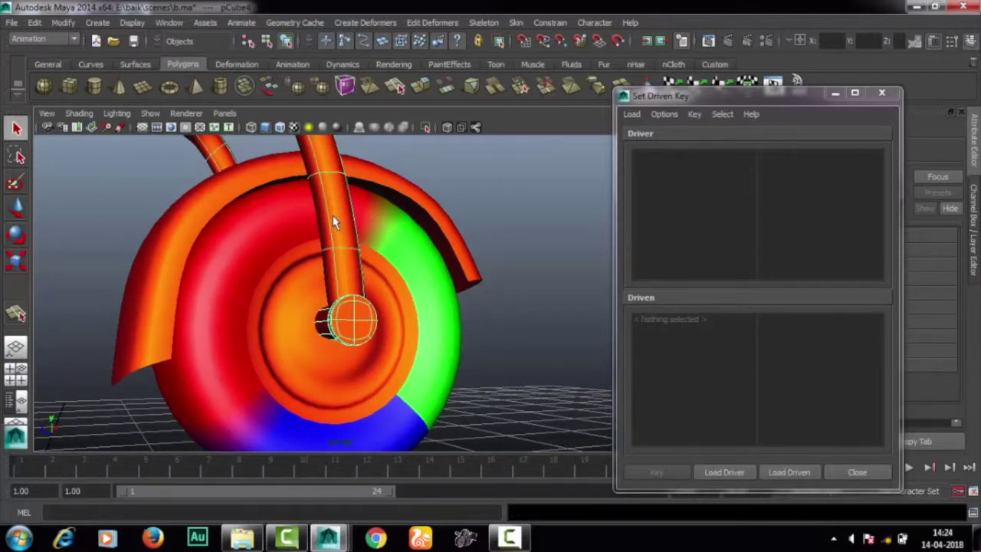
{"action": "scroll", "coordinate": [332, 219], "scroll_direction": "up", "scroll_amount": 2}
{"action": "left_click", "coordinate": [328, 219], "text": "shift"}
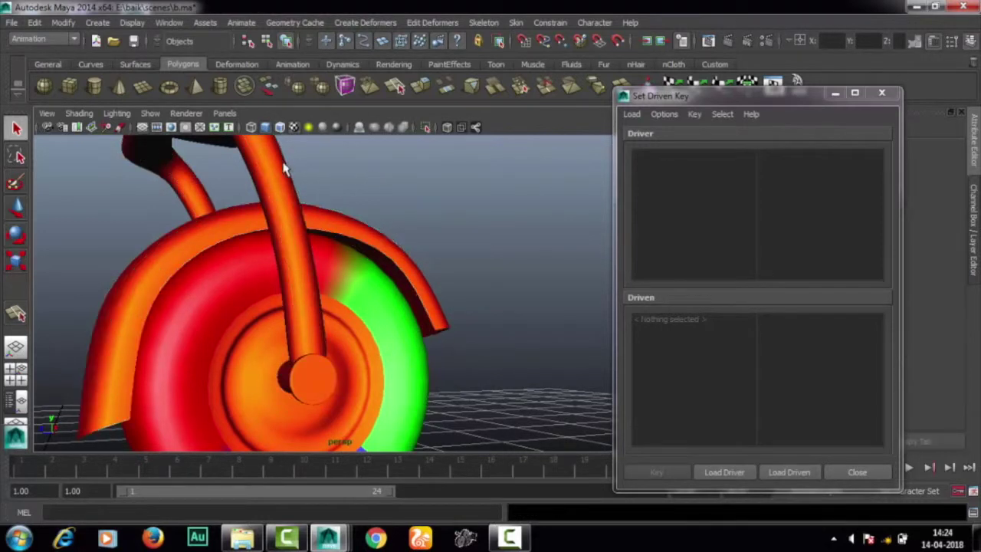
{"action": "scroll", "coordinate": [328, 252], "scroll_direction": "down", "scroll_amount": 5}
{"action": "scroll", "coordinate": [324, 230], "scroll_direction": "up", "scroll_amount": 4}
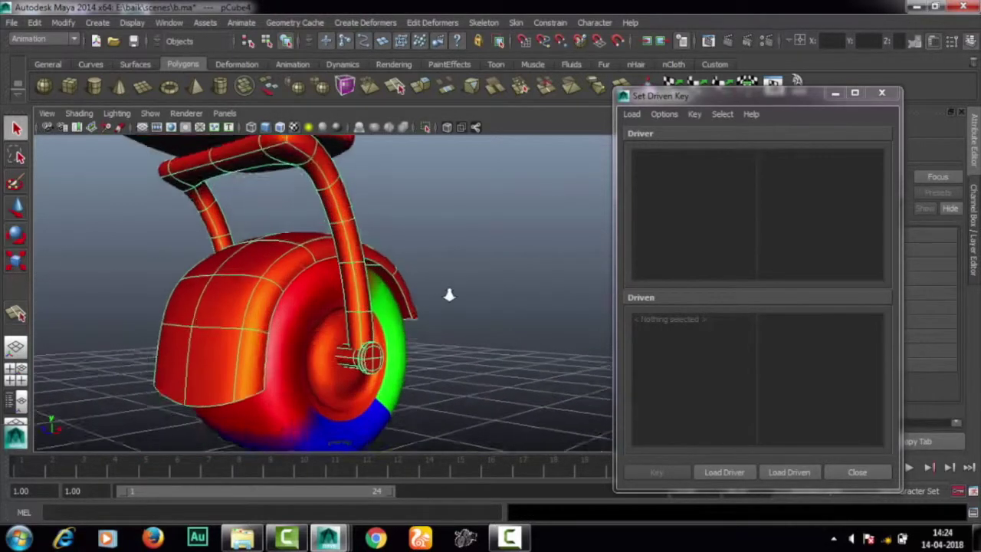
{"action": "scroll", "coordinate": [455, 297], "scroll_direction": "down", "scroll_amount": 3}
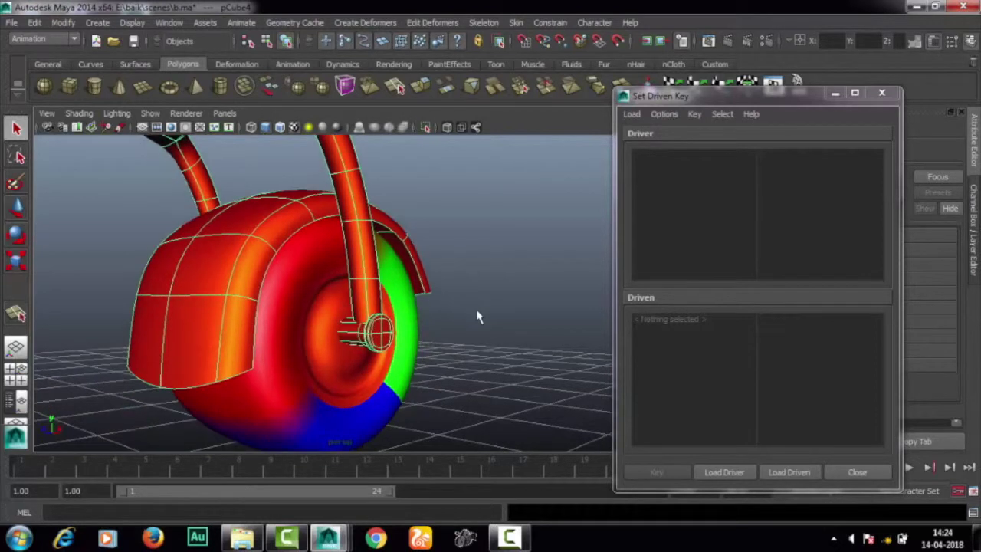
{"action": "scroll", "coordinate": [494, 317], "scroll_direction": "down", "scroll_amount": 2}
{"action": "scroll", "coordinate": [470, 323], "scroll_direction": "up", "scroll_amount": 2}
{"action": "scroll", "coordinate": [431, 362], "scroll_direction": "up", "scroll_amount": 2}
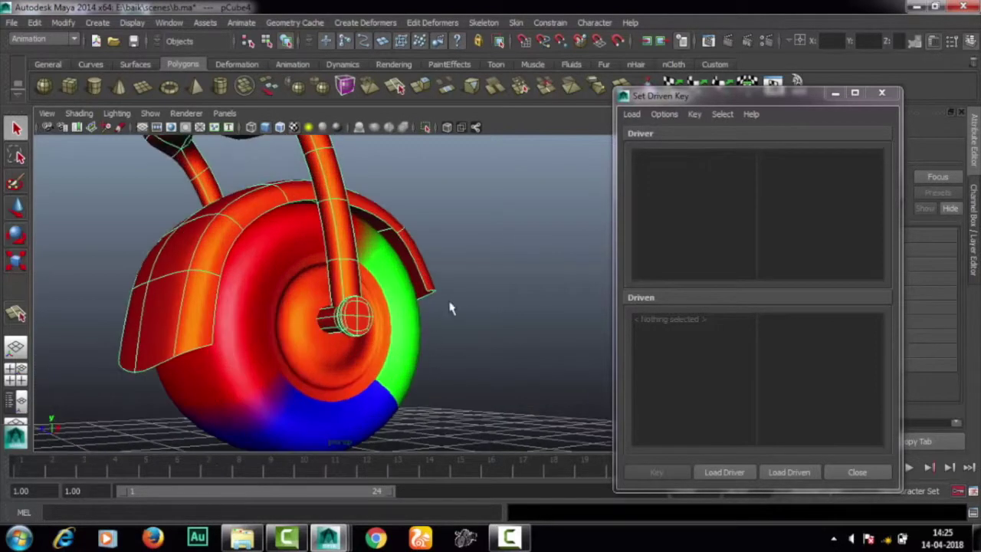
{"action": "scroll", "coordinate": [452, 308], "scroll_direction": "up", "scroll_amount": 2}
Step: Select the fork-fender piece, the wheel, the axle cylinder and finally the frame body
{"action": "left_click", "coordinate": [490, 345]}
{"action": "left_click", "coordinate": [332, 164]}
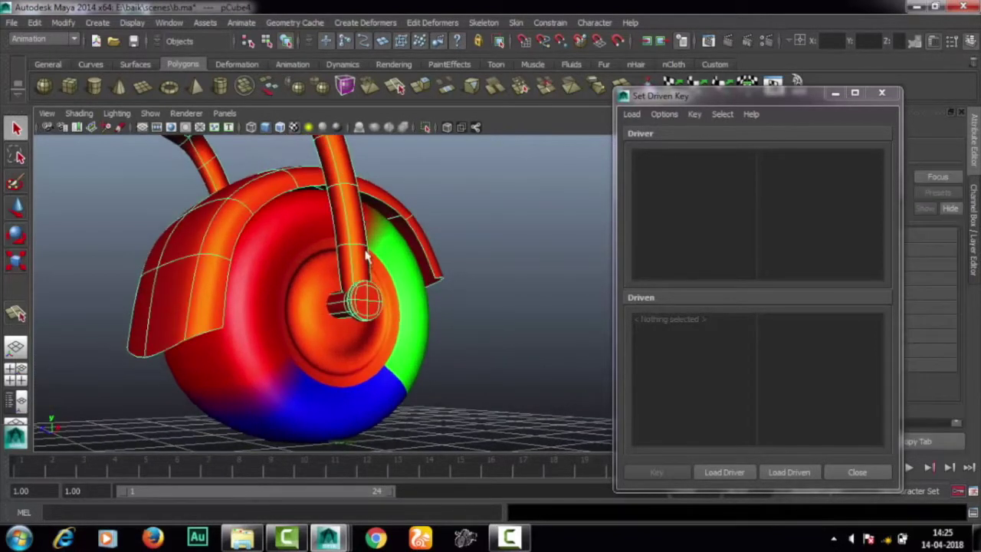
{"action": "left_click", "coordinate": [418, 335]}
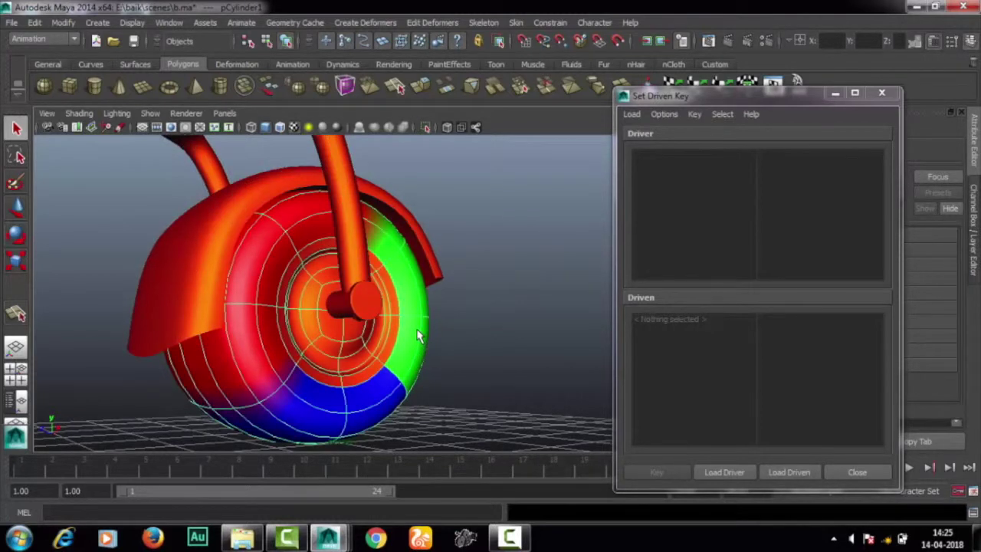
{"action": "left_click", "coordinate": [452, 350]}
{"action": "left_click", "coordinate": [352, 323]}
{"action": "left_click", "coordinate": [339, 311]}
{"action": "left_click", "coordinate": [343, 310]}
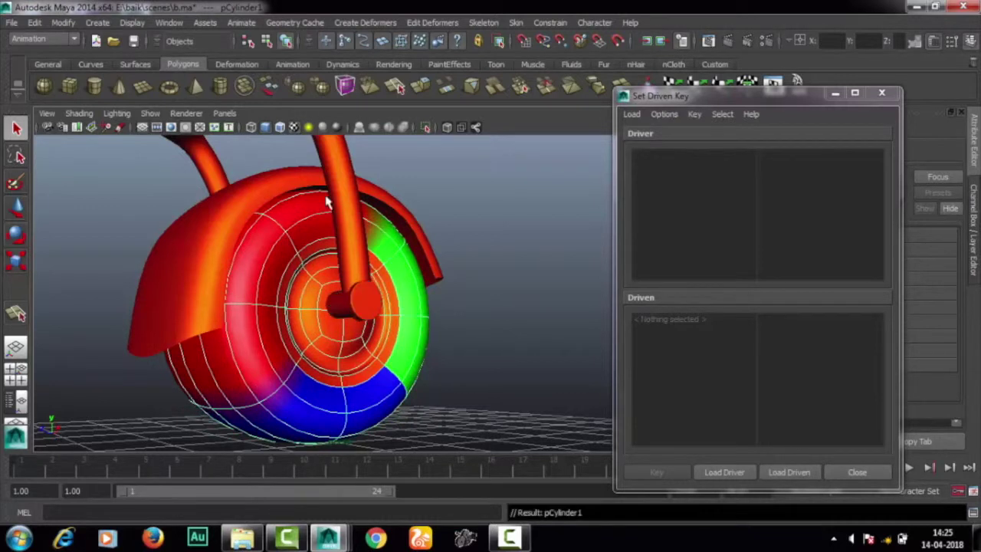
{"action": "scroll", "coordinate": [341, 291], "scroll_direction": "down", "scroll_amount": 5}
Step: Test-rotate the wheel-and-frame body pCube4 away from the seat and reselect it
{"action": "key", "text": "e"}
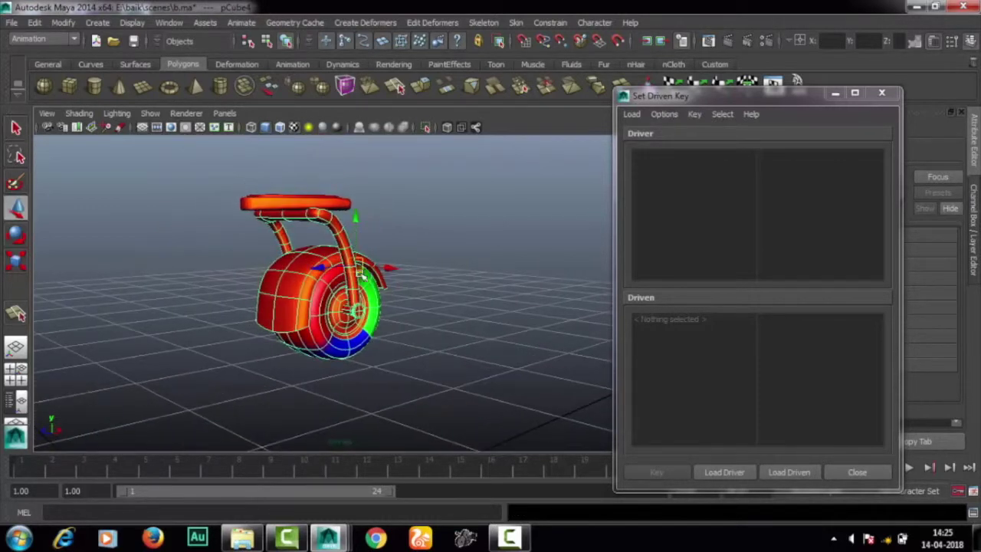
{"action": "left_click_drag", "start_coordinate": [359, 274], "coordinate": [427, 263]}
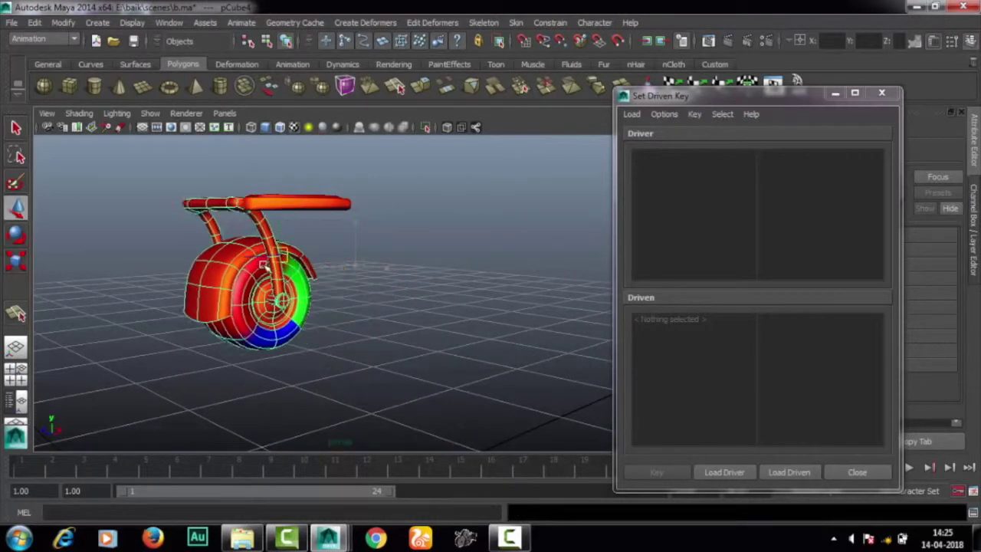
{"action": "mouse_move", "coordinate": [361, 264]}
{"action": "left_mouse_down", "text": "alt"}
{"action": "mouse_move", "coordinate": [471, 237]}
{"action": "mouse_move", "coordinate": [368, 227]}
{"action": "left_mouse_up", "text": "alt"}
{"action": "left_click", "coordinate": [433, 256]}
{"action": "scroll", "coordinate": [504, 297], "scroll_direction": "down", "scroll_amount": 3}
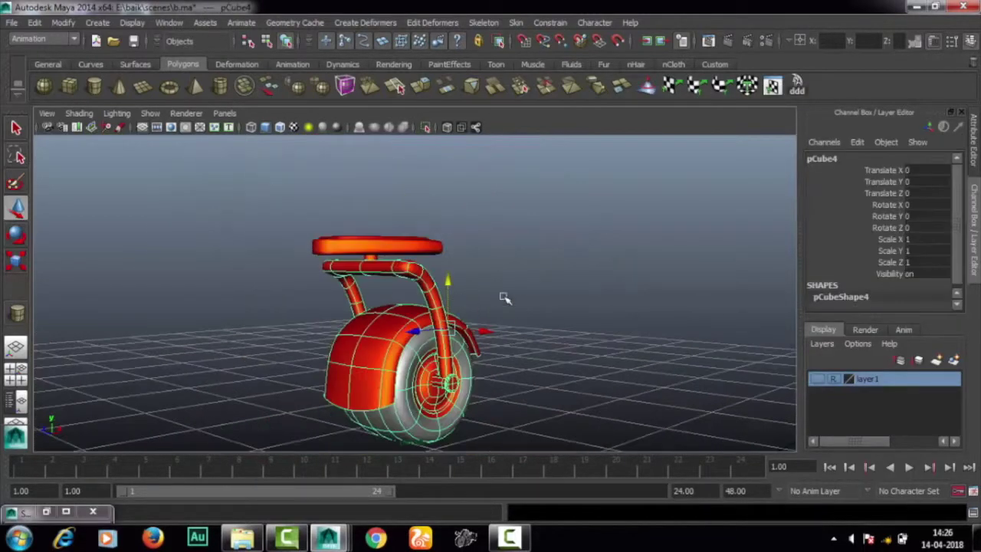
{"action": "mouse_move", "coordinate": [504, 297]}
{"action": "left_mouse_down", "text": "alt"}
{"action": "mouse_move", "coordinate": [289, 138]}
{"action": "mouse_move", "coordinate": [423, 211]}
{"action": "mouse_move", "coordinate": [411, 326]}
{"action": "left_mouse_up", "text": "alt"}
Step: Select the seat connector and cushion, test-raise the cushion, then undo the move
{"action": "left_click", "coordinate": [424, 210]}
{"action": "right_click_drag", "start_coordinate": [411, 325], "coordinate": [356, 240], "text": "alt"}
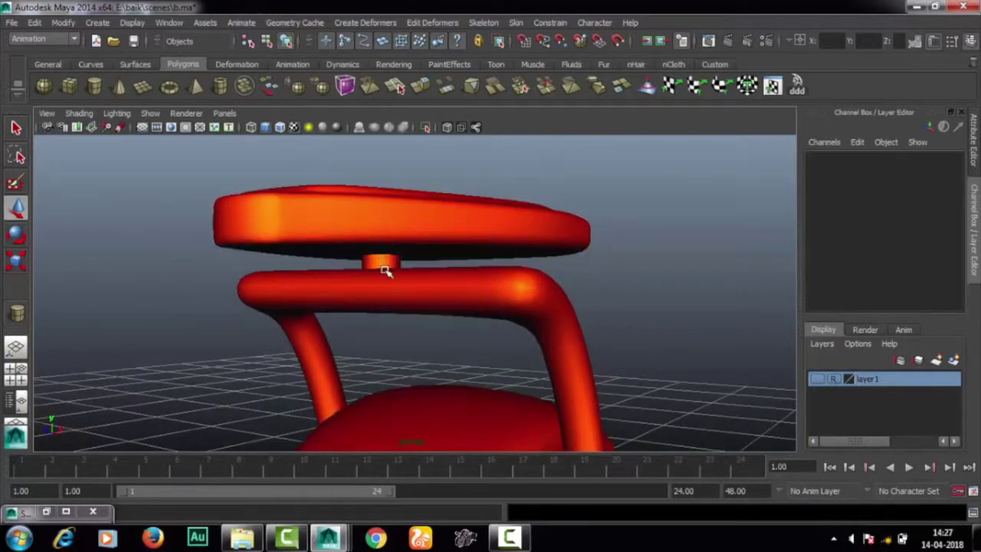
{"action": "left_click", "coordinate": [383, 265]}
{"action": "left_click", "coordinate": [595, 313]}
{"action": "left_click", "coordinate": [401, 263]}
{"action": "left_click", "coordinate": [477, 222]}
{"action": "key", "text": "ctrl+z"}
{"action": "left_click", "coordinate": [434, 235]}
{"action": "right_click_drag", "start_coordinate": [433, 234], "coordinate": [392, 258], "text": "alt"}
{"action": "left_click_drag", "start_coordinate": [392, 259], "coordinate": [392, 214]}
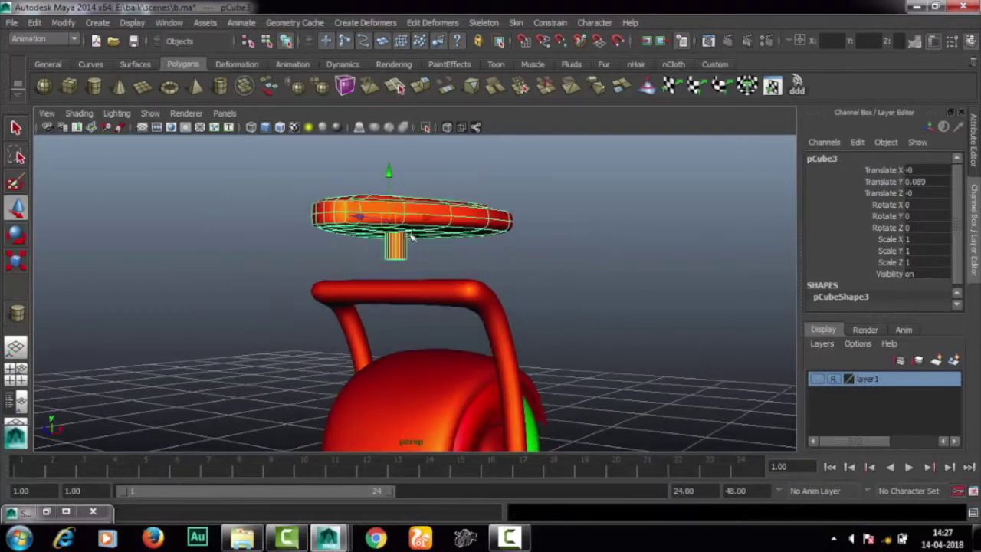
{"action": "key", "text": "ctrl+z"}
Step: Test-rotate the cushion 30 degrees, undo it, and edit the seat's pivot with Insert
{"action": "key", "text": "e"}
{"action": "left_click_drag", "start_coordinate": [420, 272], "coordinate": [435, 256]}
{"action": "key", "text": "ctrl+z"}
{"action": "left_click_drag", "start_coordinate": [509, 280], "coordinate": [552, 265], "text": "alt"}
{"action": "key", "text": "space"}
{"action": "key", "text": "space"}
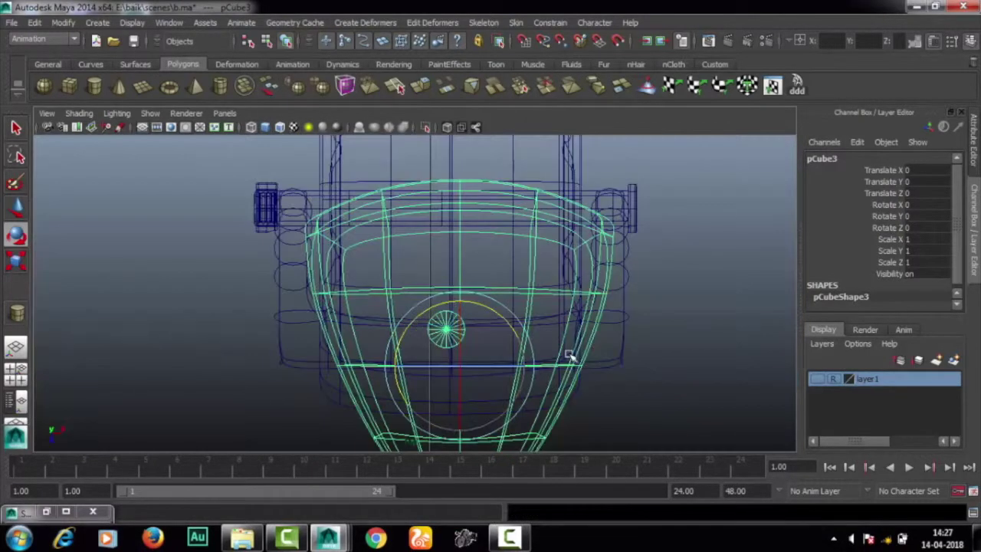
{"action": "left_click_drag", "start_coordinate": [565, 354], "coordinate": [521, 296], "text": "alt"}
{"action": "key", "text": "w"}
{"action": "scroll", "coordinate": [471, 249], "scroll_direction": "up", "scroll_amount": 3}
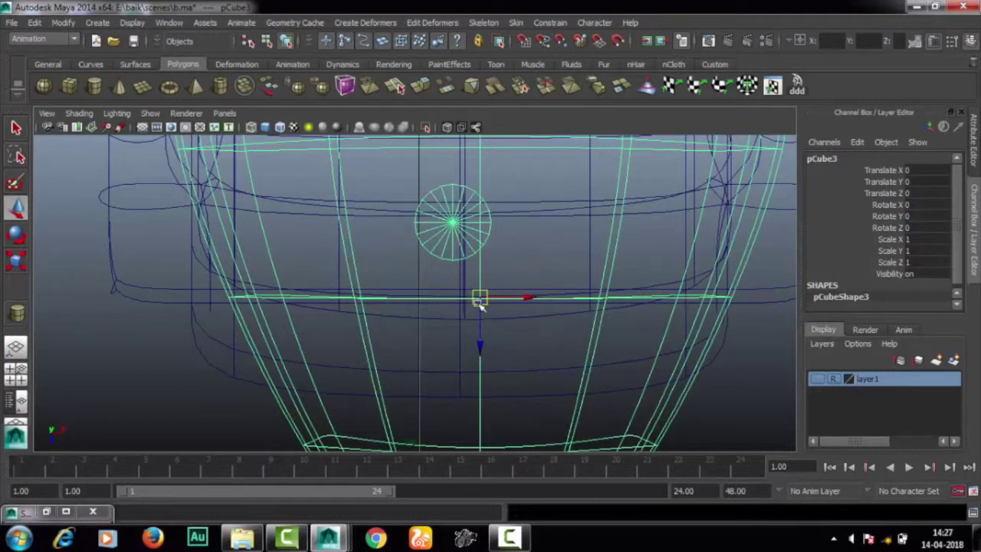
{"action": "key", "text": "Insert"}
{"action": "key", "text": "Insert"}
{"action": "key", "text": "space"}
{"action": "key", "text": "space"}
Step: Spin the seat around its vertical axis with the rotate tool
{"action": "left_click_drag", "start_coordinate": [569, 219], "coordinate": [569, 284], "text": "alt"}
{"action": "left_click", "coordinate": [569, 284]}
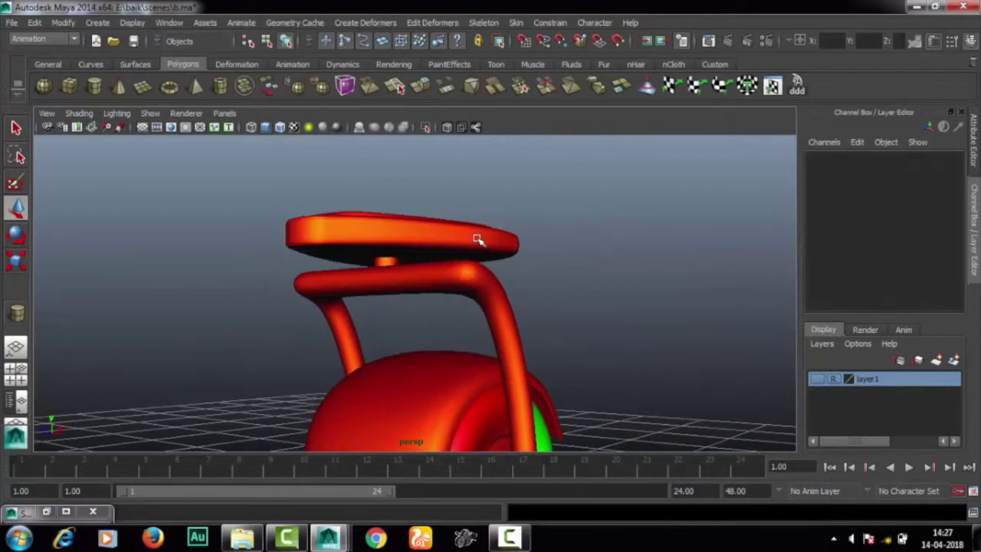
{"action": "left_click", "coordinate": [477, 240]}
{"action": "key", "text": "e"}
{"action": "mouse_move", "coordinate": [416, 281]}
{"action": "left_mouse_down"}
{"action": "mouse_move", "coordinate": [349, 276]}
{"action": "mouse_move", "coordinate": [409, 280]}
{"action": "left_mouse_up"}
{"action": "left_click", "coordinate": [587, 252]}
{"action": "right_click_drag", "start_coordinate": [586, 252], "coordinate": [429, 284], "text": "alt"}
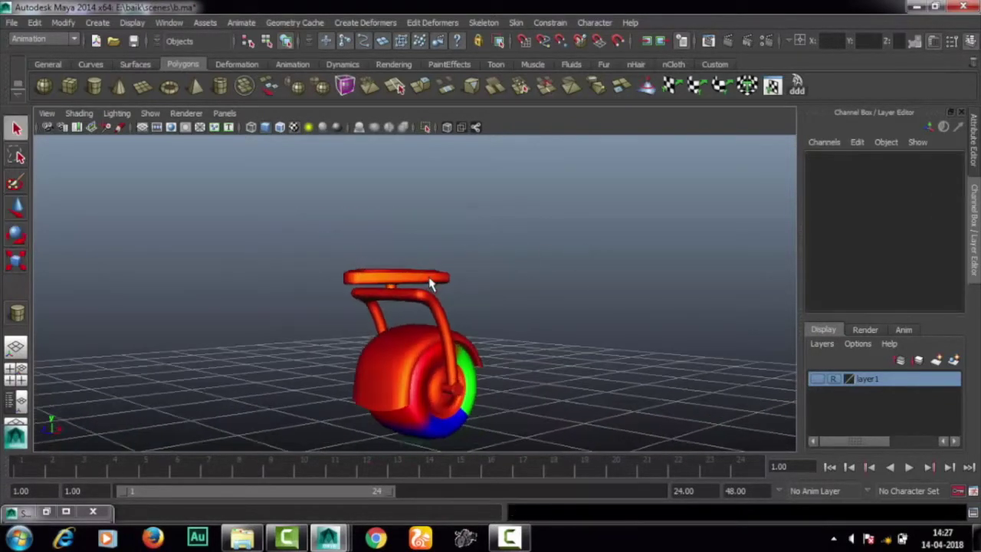
Step: Rotate the seat freely to test it, return to selecting, and move the Set Driven Key window right
{"action": "left_click", "coordinate": [429, 283]}
{"action": "mouse_move", "coordinate": [536, 291]}
{"action": "left_mouse_down", "text": "alt"}
{"action": "mouse_move", "coordinate": [438, 302]}
{"action": "mouse_move", "coordinate": [475, 322]}
{"action": "left_mouse_up", "text": "alt"}
{"action": "right_click_drag", "start_coordinate": [475, 322], "coordinate": [519, 358], "text": "alt"}
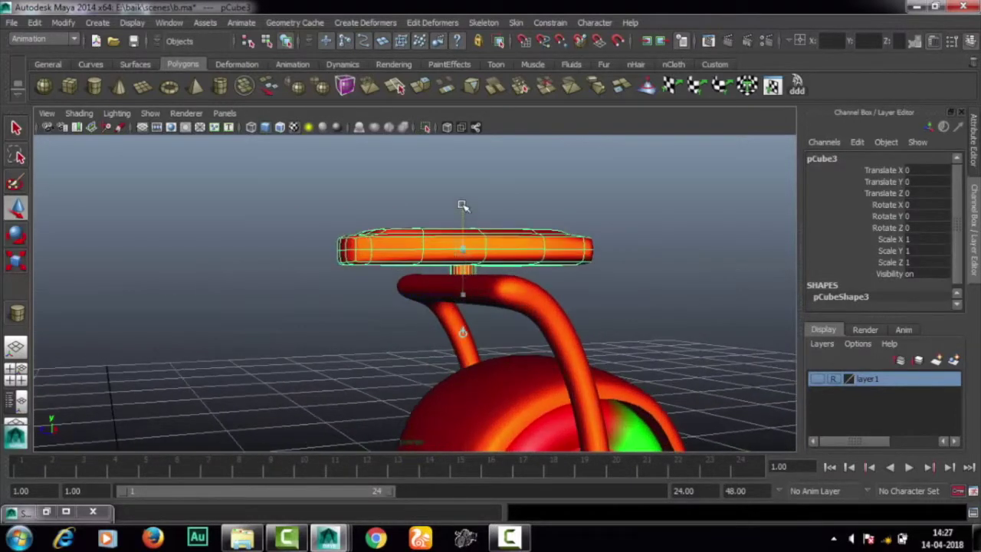
{"action": "scroll", "coordinate": [531, 234], "scroll_direction": "down", "scroll_amount": 3}
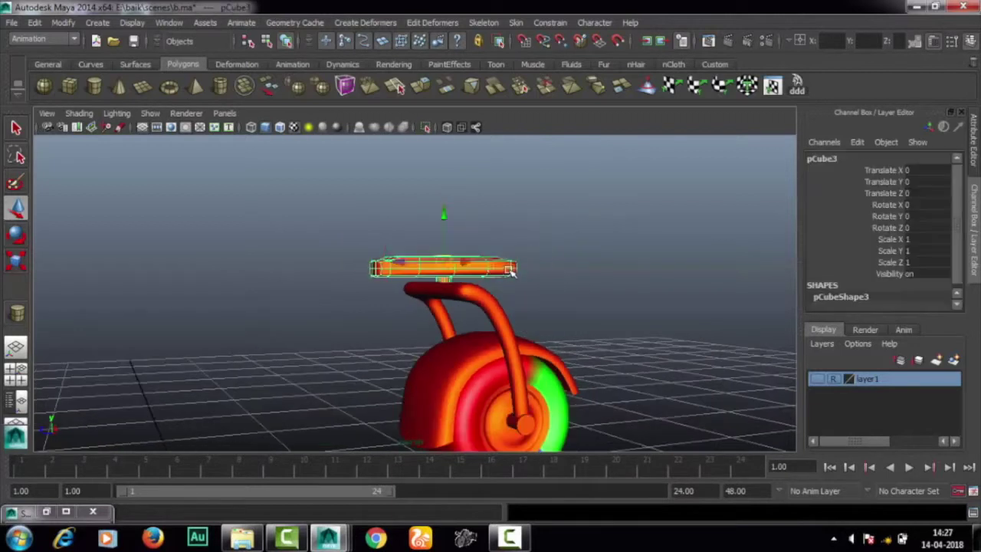
{"action": "key", "text": "e"}
{"action": "left_click_drag", "start_coordinate": [490, 268], "coordinate": [420, 272]}
{"action": "left_click", "coordinate": [475, 230]}
{"action": "mouse_move", "coordinate": [475, 230]}
{"action": "left_mouse_down", "text": "alt"}
{"action": "mouse_move", "coordinate": [501, 227]}
{"action": "mouse_move", "coordinate": [564, 308]}
{"action": "mouse_move", "coordinate": [513, 423]}
{"action": "left_mouse_up", "text": "alt"}
{"action": "key", "text": "q"}
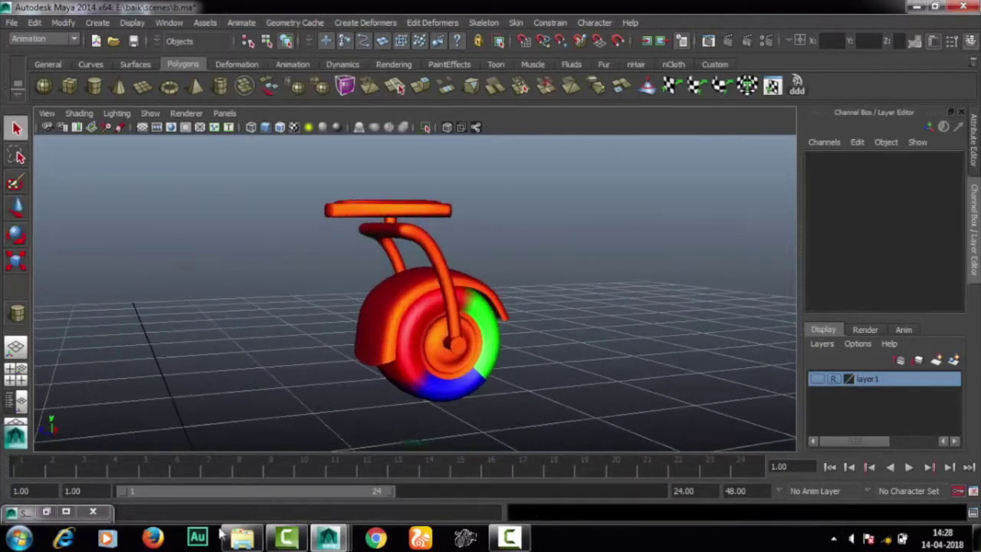
{"action": "left_click_drag", "start_coordinate": [426, 186], "coordinate": [732, 86]}
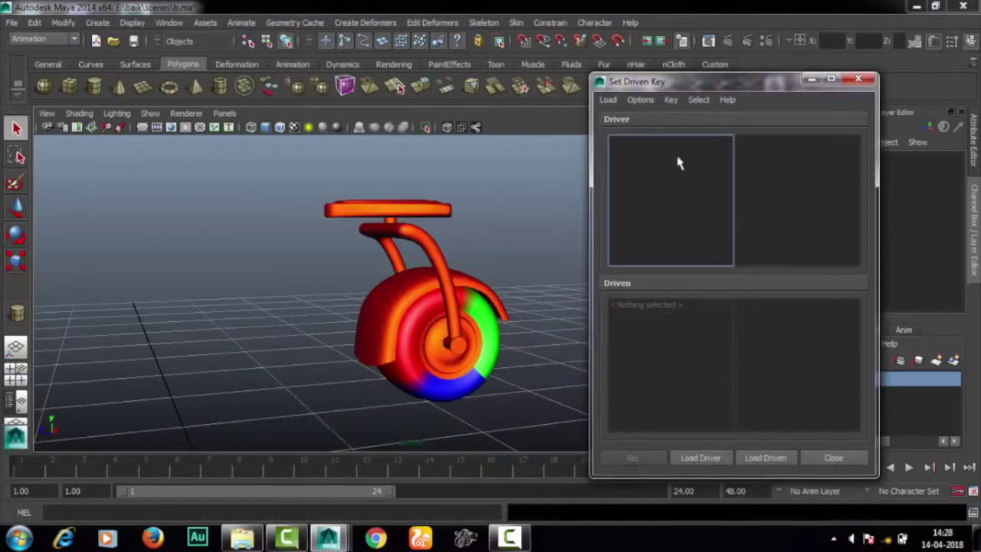
Step: Select only the seat pCube3, after briefly picking the wheel-and-fork body
{"action": "left_click", "coordinate": [414, 213]}
{"action": "left_click_drag", "start_coordinate": [414, 212], "coordinate": [368, 255], "text": "alt"}
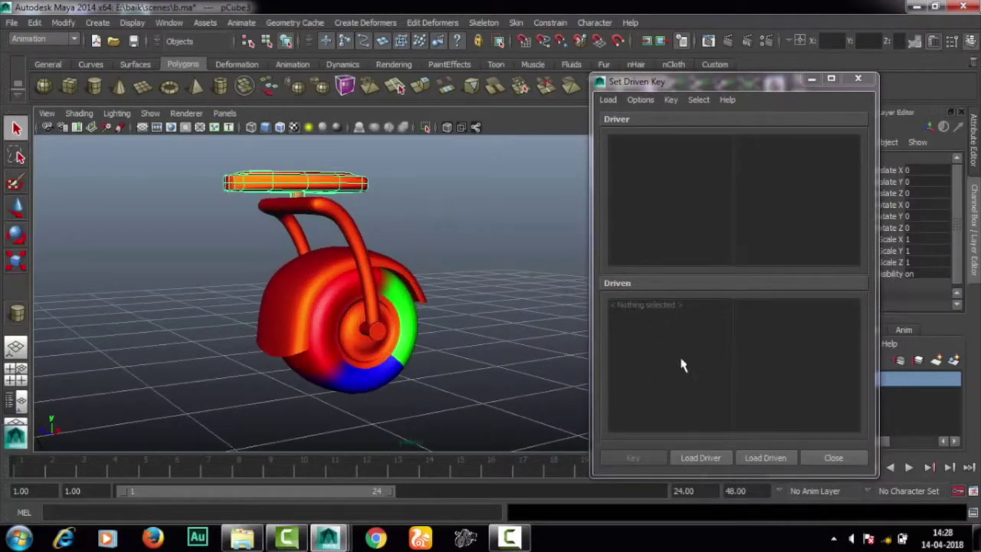
{"action": "left_click", "coordinate": [356, 238]}
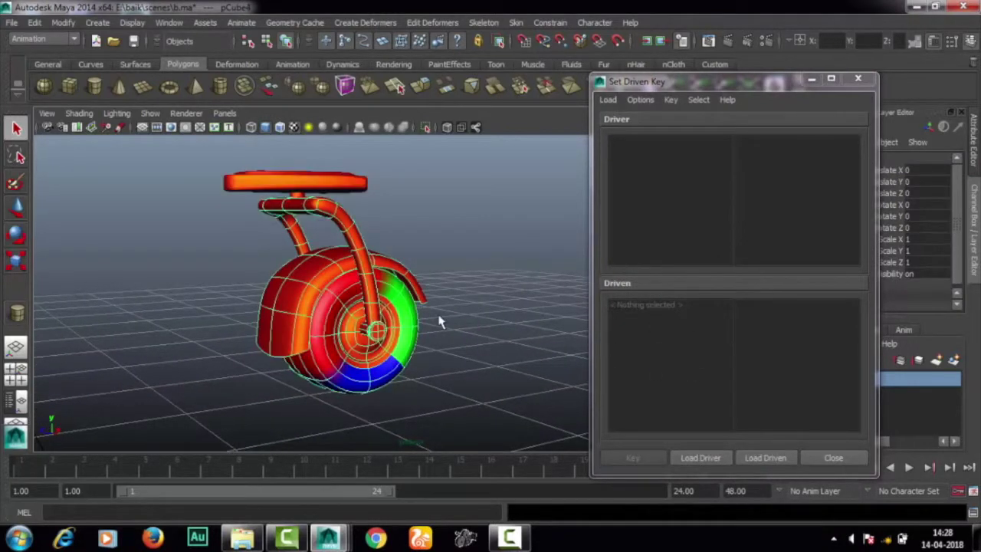
{"action": "mouse_move", "coordinate": [346, 243]}
{"action": "left_mouse_down", "text": "alt"}
{"action": "mouse_move", "coordinate": [366, 230]}
{"action": "mouse_move", "coordinate": [360, 256]}
{"action": "mouse_move", "coordinate": [375, 239]}
{"action": "left_mouse_up", "text": "alt"}
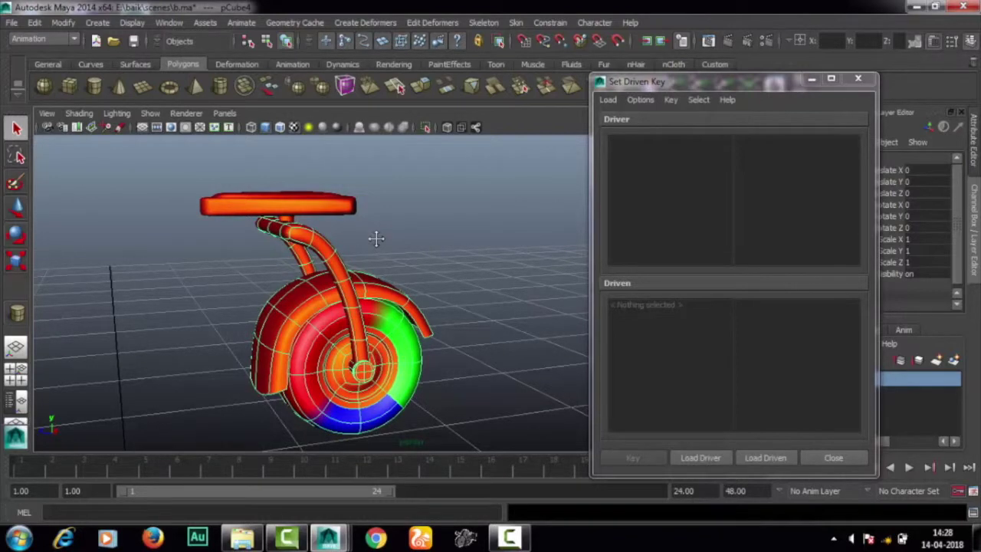
{"action": "left_click", "coordinate": [341, 211]}
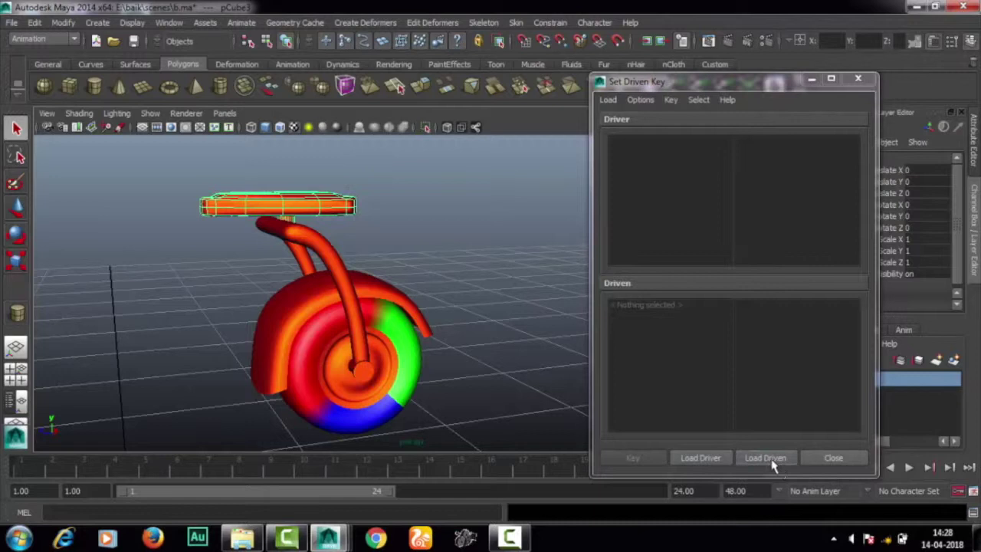
Step: Load the seat as the driver and the wheel-and-fork body pCube4 as the driven object
{"action": "left_click", "coordinate": [697, 460]}
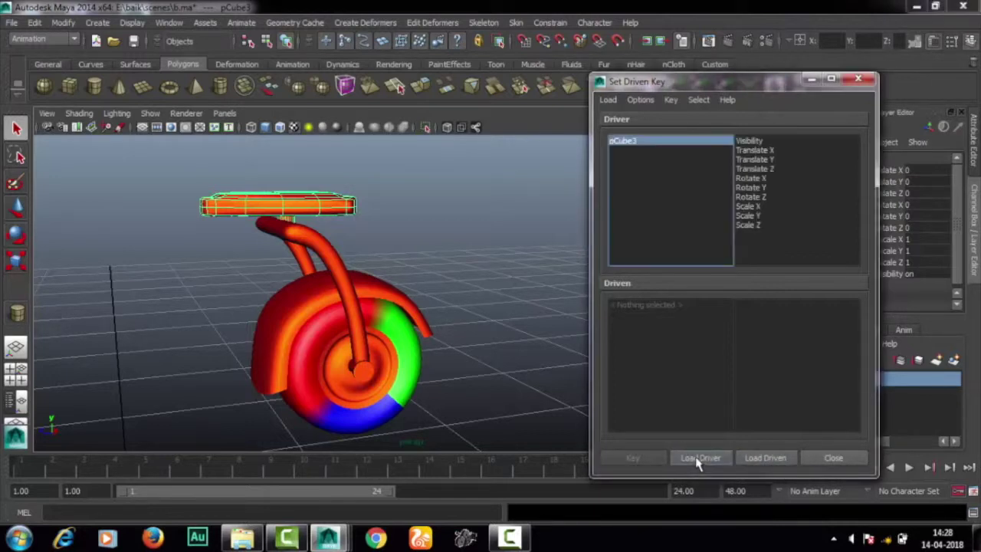
{"action": "left_click", "coordinate": [328, 247]}
{"action": "left_click", "coordinate": [764, 458]}
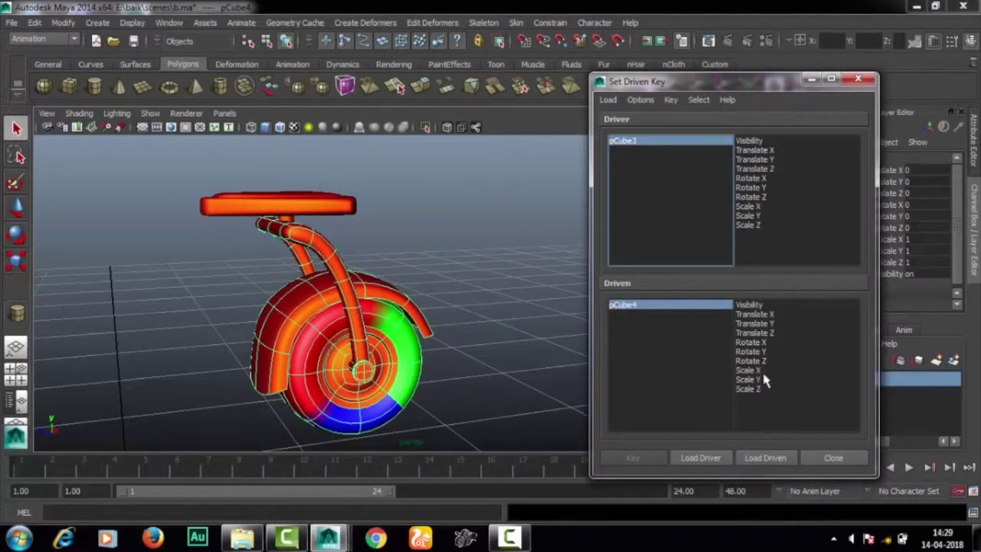
{"action": "left_click", "coordinate": [473, 268]}
{"action": "mouse_move", "coordinate": [414, 229]}
{"action": "left_mouse_down", "text": "alt"}
{"action": "mouse_move", "coordinate": [324, 241]}
{"action": "mouse_move", "coordinate": [431, 273]}
{"action": "left_mouse_up", "text": "alt"}
{"action": "scroll", "coordinate": [425, 297], "scroll_direction": "up", "scroll_amount": 2}
Step: Pick the seat's Translate Z as the driving attribute
{"action": "left_click", "coordinate": [312, 264]}
{"action": "key", "text": "w"}
{"action": "mouse_move", "coordinate": [311, 264]}
{"action": "left_mouse_down", "text": "alt"}
{"action": "mouse_move", "coordinate": [285, 254]}
{"action": "mouse_move", "coordinate": [395, 223]}
{"action": "left_mouse_up", "text": "alt"}
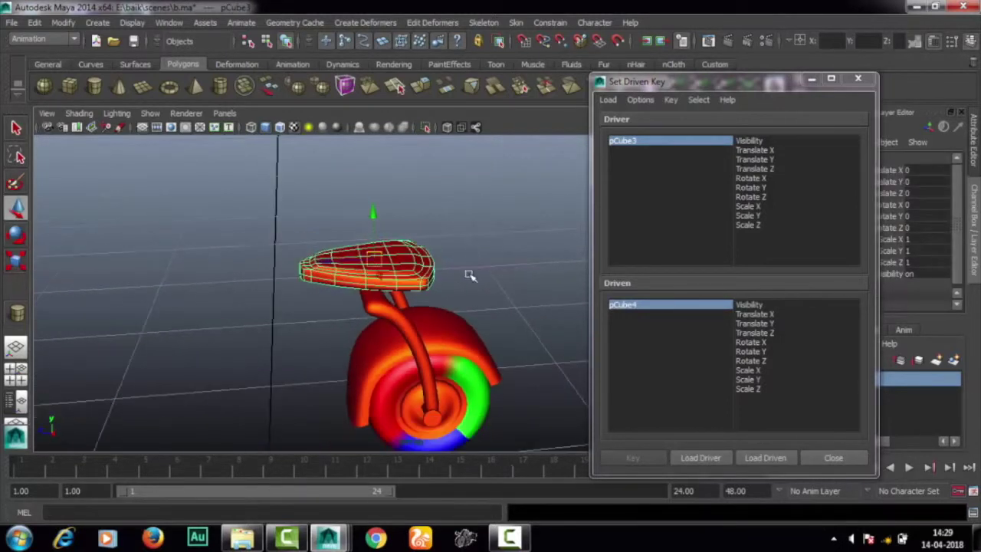
{"action": "left_click_drag", "start_coordinate": [329, 229], "coordinate": [416, 248], "text": "alt"}
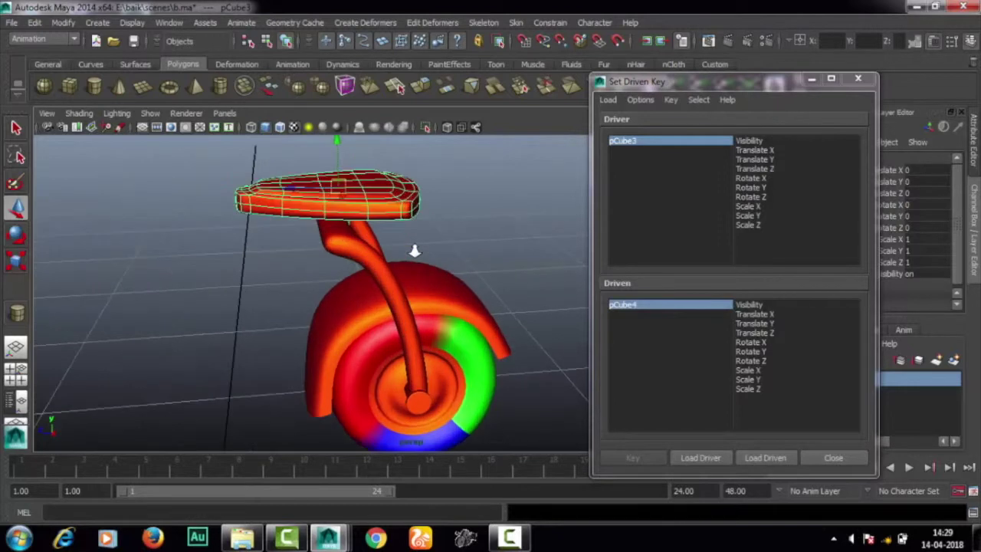
{"action": "left_click", "coordinate": [762, 169]}
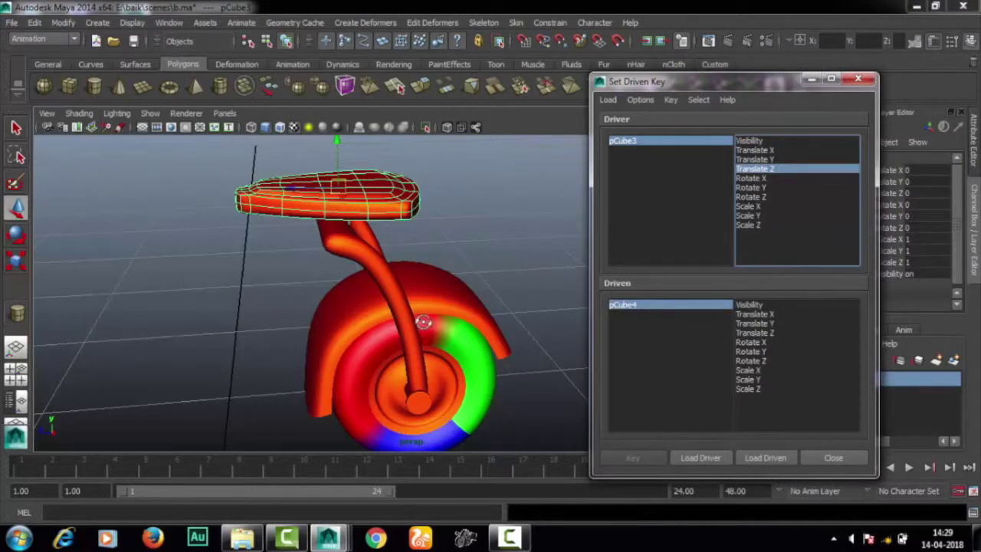
Step: Spin the wheel-and-fork body as a rotation test, then undo the rotation
{"action": "left_click_drag", "start_coordinate": [356, 372], "coordinate": [406, 260], "text": "alt"}
{"action": "left_click", "coordinate": [406, 307]}
{"action": "mouse_move", "coordinate": [406, 307]}
{"action": "left_mouse_down", "text": "alt"}
{"action": "mouse_move", "coordinate": [456, 264]}
{"action": "mouse_move", "coordinate": [439, 267]}
{"action": "left_mouse_up", "text": "alt"}
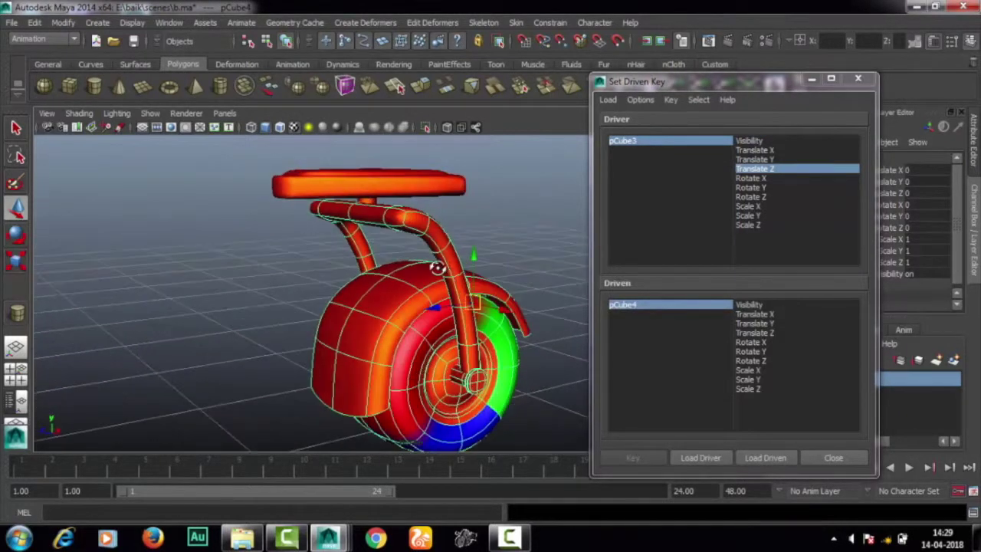
{"action": "key", "text": "e"}
{"action": "scroll", "coordinate": [458, 281], "scroll_direction": "down", "scroll_amount": 3}
{"action": "mouse_move", "coordinate": [494, 308]}
{"action": "left_mouse_down"}
{"action": "mouse_move", "coordinate": [420, 309]}
{"action": "mouse_move", "coordinate": [344, 267]}
{"action": "mouse_move", "coordinate": [360, 311]}
{"action": "mouse_move", "coordinate": [350, 207]}
{"action": "left_mouse_up"}
{"action": "key", "text": "ctrl+z"}
{"action": "scroll", "coordinate": [344, 267], "scroll_direction": "up", "scroll_amount": 3}
{"action": "scroll", "coordinate": [360, 312], "scroll_direction": "up", "scroll_amount": 2}
{"action": "mouse_move", "coordinate": [342, 207]}
{"action": "right_mouse_down", "text": "alt"}
{"action": "mouse_move", "coordinate": [335, 274]}
{"action": "mouse_move", "coordinate": [351, 311]}
{"action": "right_mouse_up", "text": "alt"}
Step: Select the circle control around the seat, undoing an accidental rotation
{"action": "key", "text": "space"}
{"action": "key", "text": "space"}
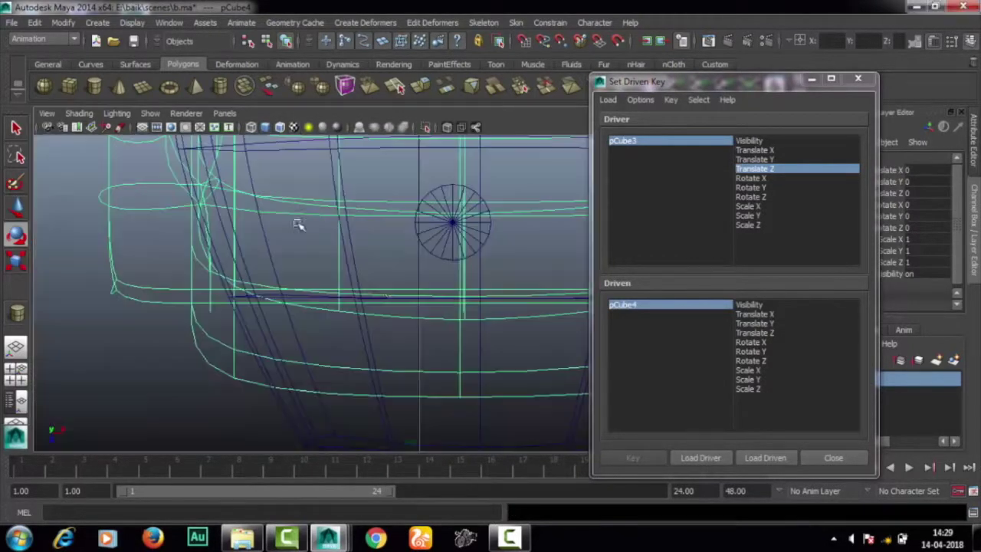
{"action": "key", "text": "w"}
{"action": "left_click", "coordinate": [453, 221]}
{"action": "key", "text": "space"}
{"action": "key", "text": "space"}
{"action": "mouse_move", "coordinate": [485, 231]}
{"action": "left_mouse_down", "text": "alt"}
{"action": "mouse_move", "coordinate": [331, 272]}
{"action": "mouse_move", "coordinate": [455, 298]}
{"action": "mouse_move", "coordinate": [429, 301]}
{"action": "mouse_move", "coordinate": [482, 324]}
{"action": "left_mouse_up", "text": "alt"}
{"action": "key", "text": "e"}
{"action": "key", "text": "ctrl+z"}
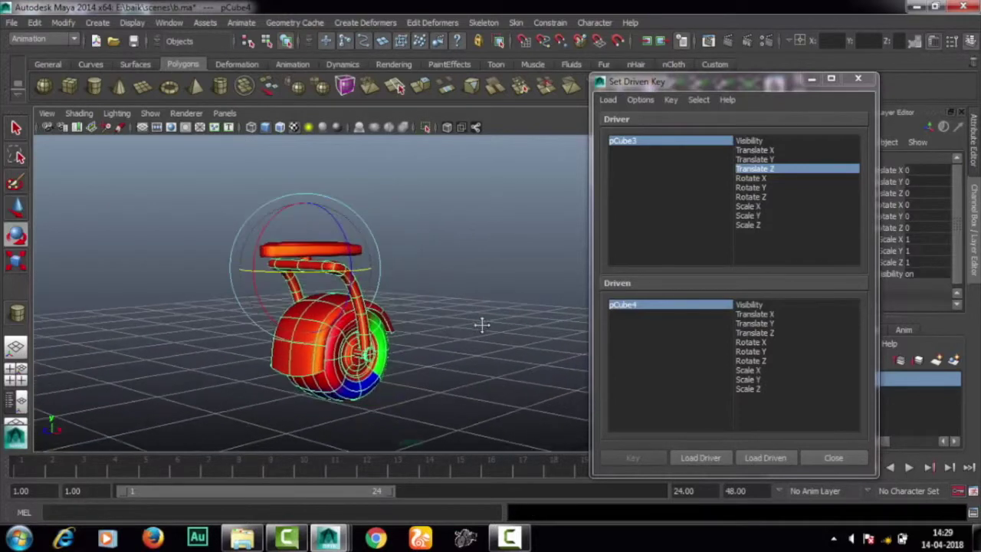
{"action": "right_click_drag", "start_coordinate": [459, 314], "coordinate": [409, 306], "text": "alt"}
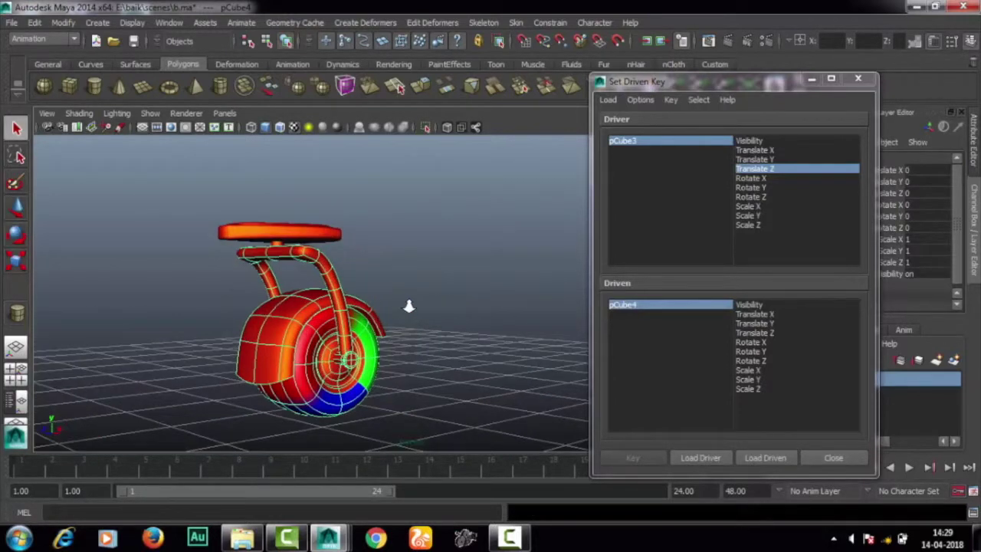
Step: Load pCube4 as driven with Rotate Y and key it at 0 against Translate Z 0
{"action": "left_click", "coordinate": [367, 391]}
{"action": "left_click", "coordinate": [326, 260]}
{"action": "left_click", "coordinate": [764, 460]}
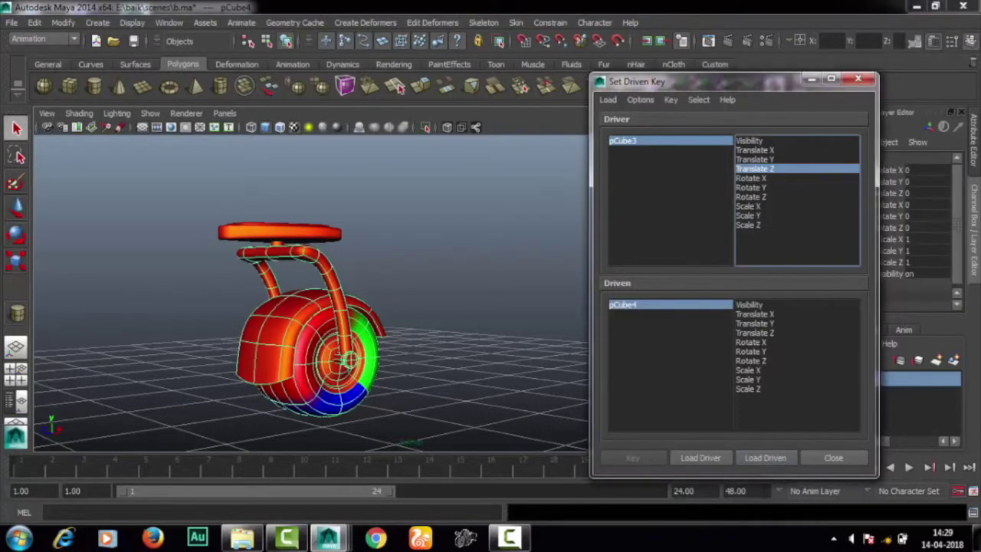
{"action": "left_click", "coordinate": [753, 352]}
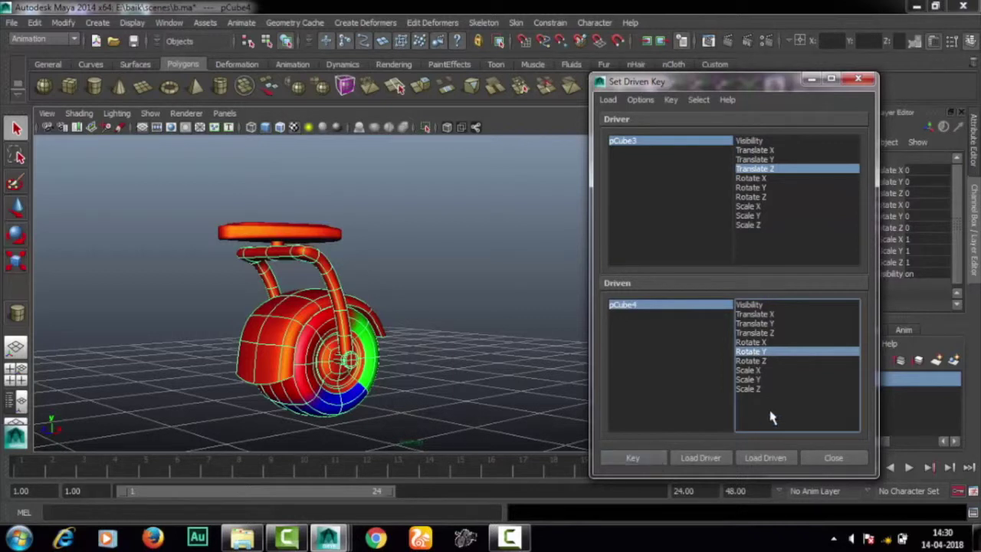
{"action": "left_click_drag", "start_coordinate": [504, 295], "coordinate": [414, 276], "text": "alt"}
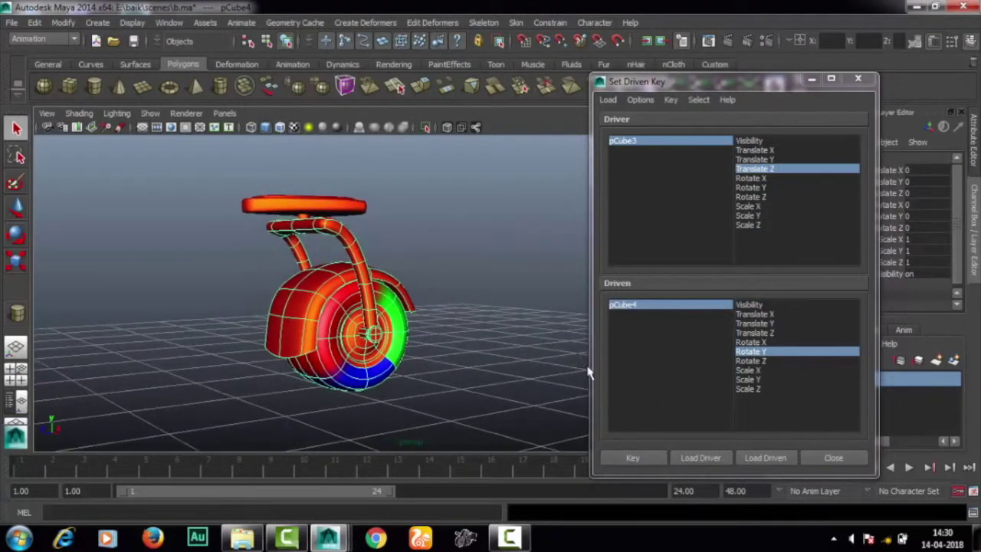
{"action": "left_click", "coordinate": [634, 459]}
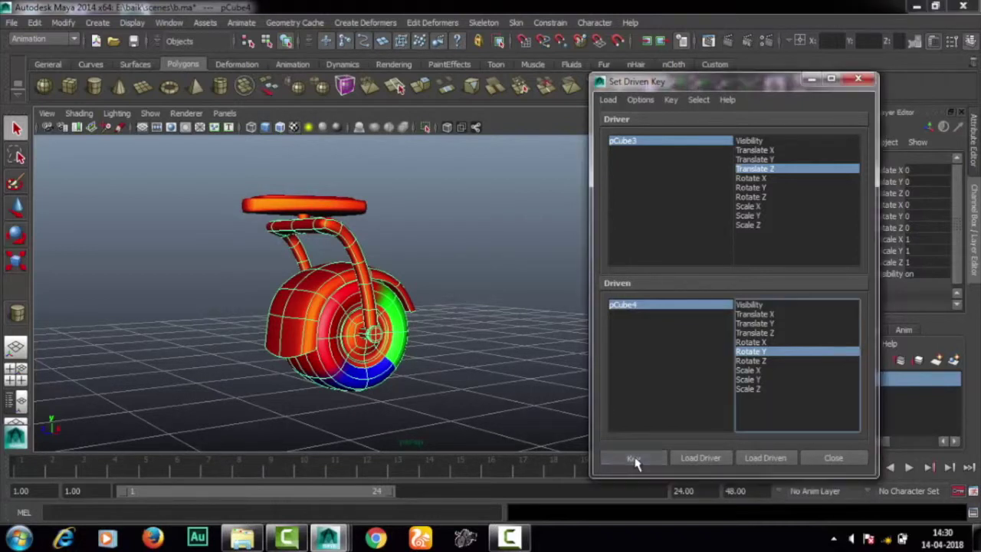
{"action": "left_click", "coordinate": [449, 314]}
Step: Set the seat pCube3's Translate Z to 1 in the Channel Box
{"action": "left_click", "coordinate": [340, 237]}
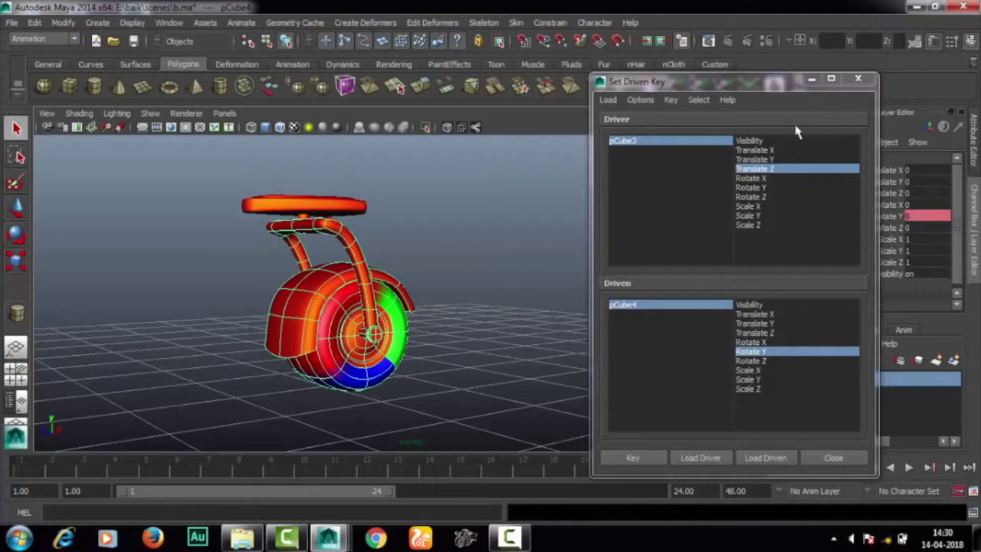
{"action": "left_click_drag", "start_coordinate": [762, 86], "coordinate": [639, 91]}
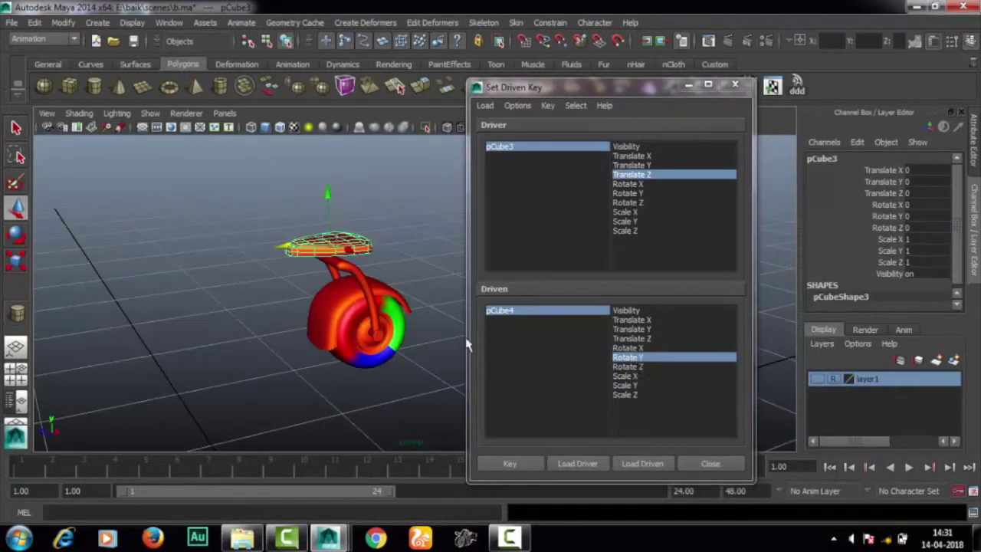
{"action": "left_click_drag", "start_coordinate": [280, 308], "coordinate": [263, 306], "text": "alt"}
{"action": "left_click_drag", "start_coordinate": [283, 248], "coordinate": [99, 273]}
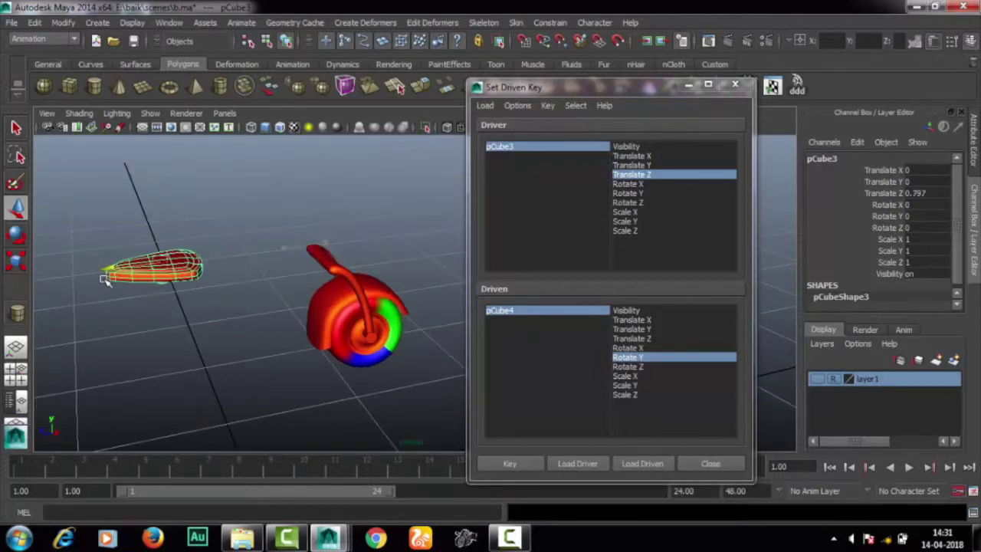
{"action": "left_click", "coordinate": [919, 193]}
{"action": "type", "text": "1"}
{"action": "key", "text": "Return"}
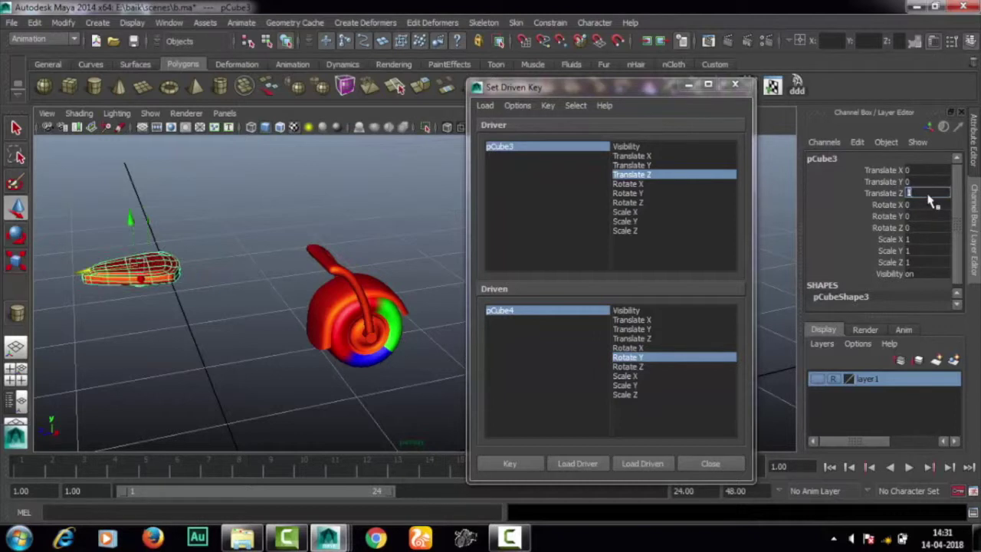
Step: Set pCube4's Rotate Y to 360, key it, and minimize the Set Driven Key window
{"action": "left_click_drag", "start_coordinate": [201, 244], "coordinate": [209, 226], "text": "alt"}
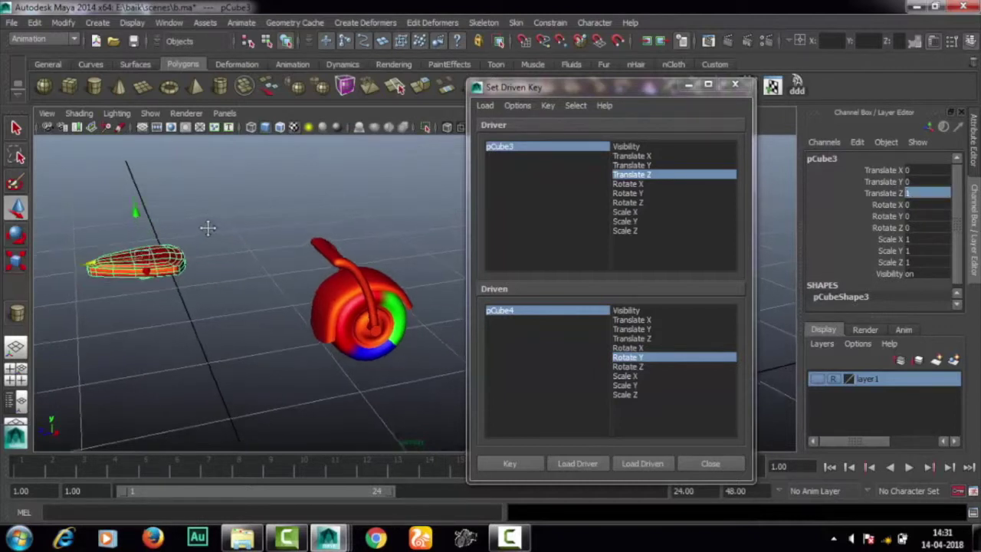
{"action": "left_click", "coordinate": [335, 248]}
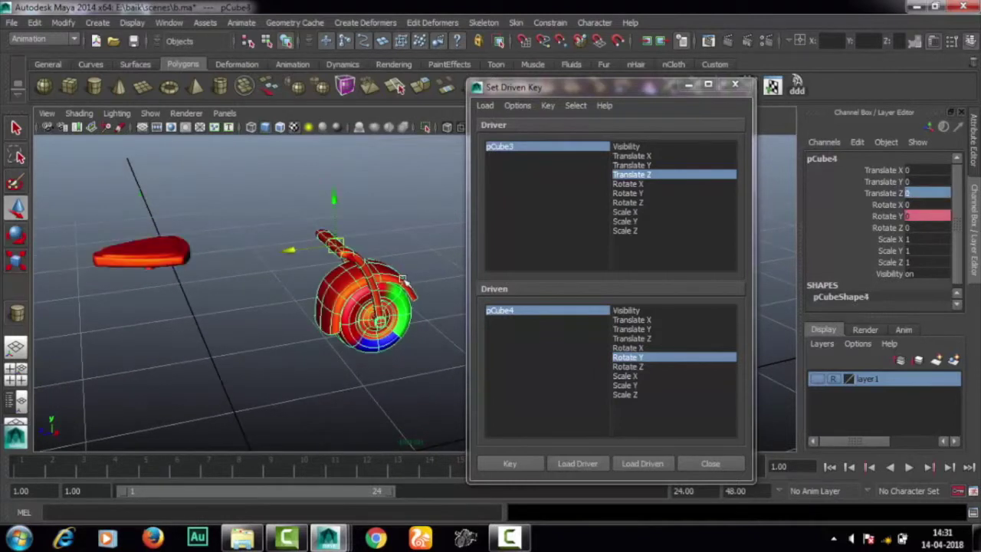
{"action": "left_click", "coordinate": [924, 218]}
{"action": "left_click", "coordinate": [925, 219]}
{"action": "type", "text": "360"}
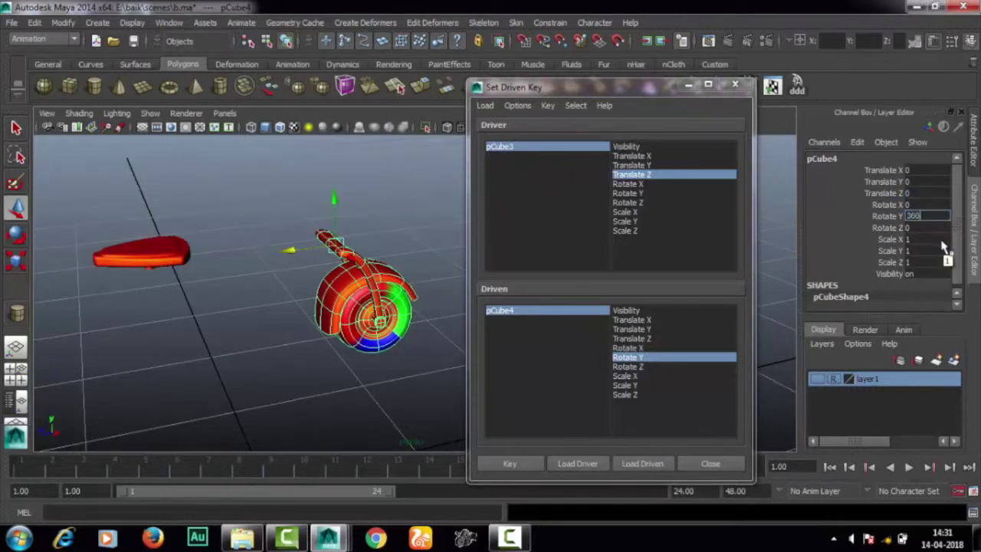
{"action": "left_click", "coordinate": [896, 218]}
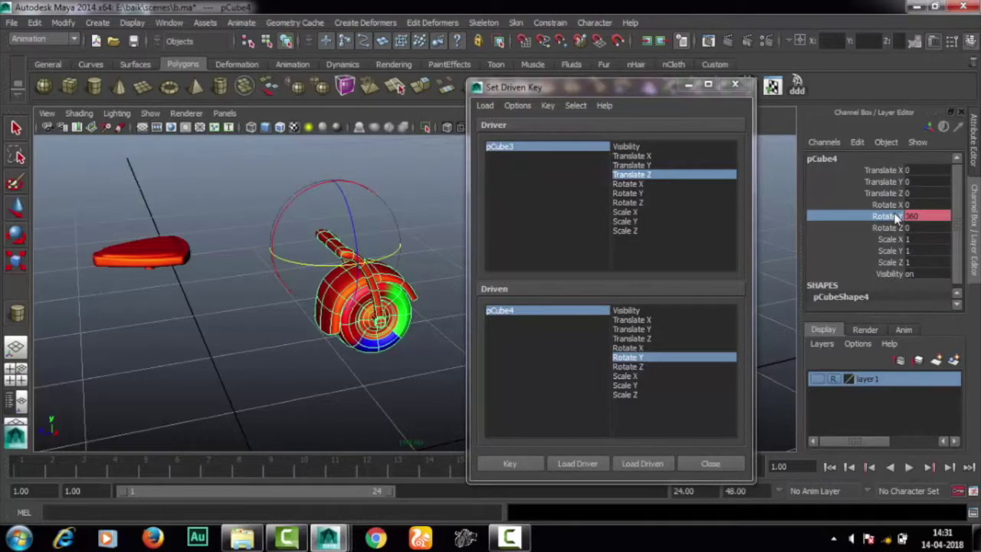
{"action": "left_click", "coordinate": [514, 464]}
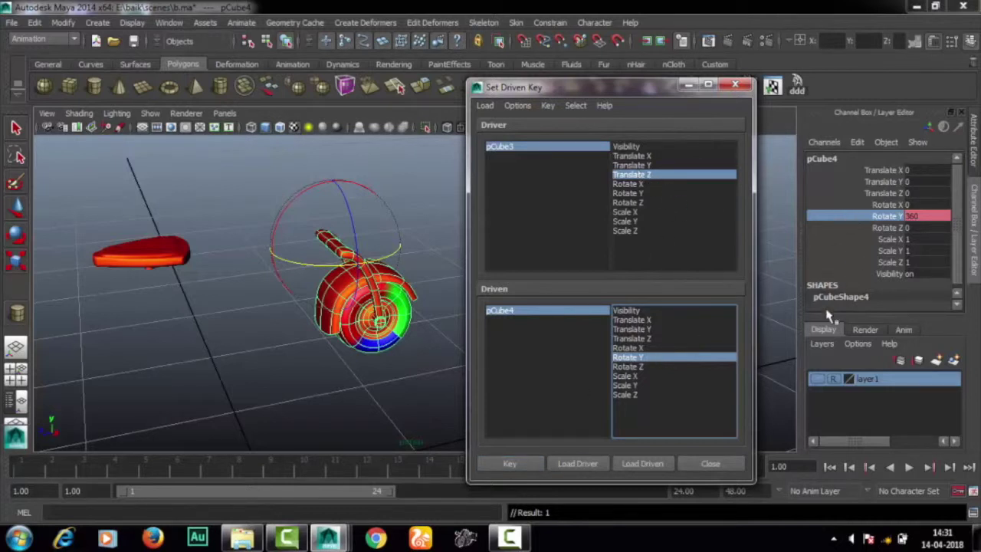
{"action": "left_click", "coordinate": [689, 86]}
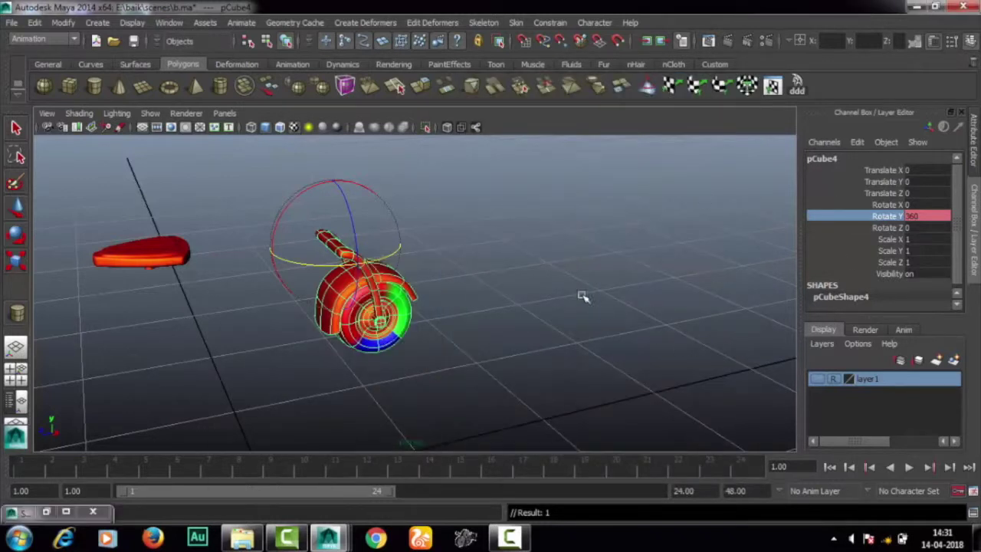
Step: Select the seat pCube3 with the Move tool and reset its Translate Z to 0
{"action": "left_click", "coordinate": [214, 238]}
{"action": "left_click", "coordinate": [184, 252]}
{"action": "key", "text": "w"}
{"action": "left_click_drag", "start_coordinate": [487, 243], "coordinate": [525, 243], "text": "alt"}
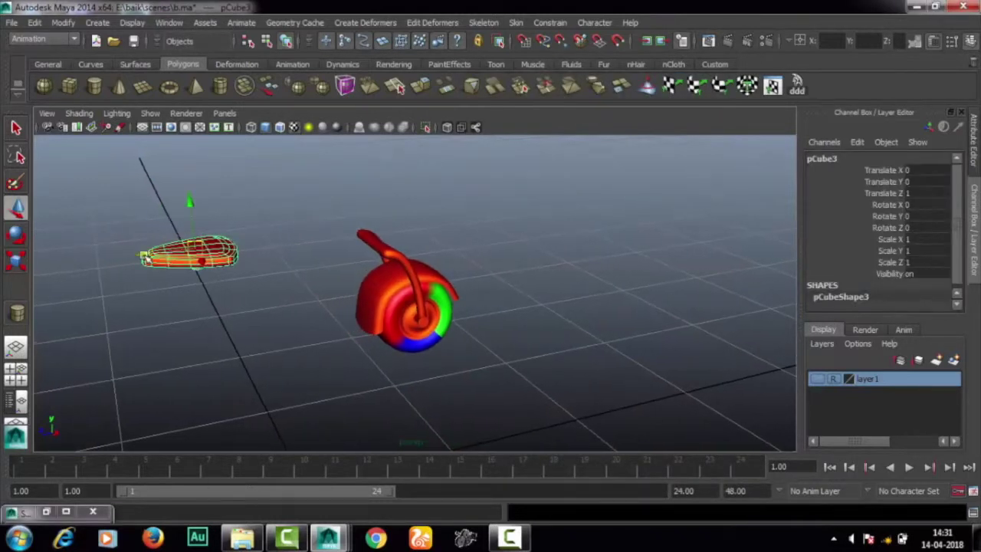
{"action": "left_click", "coordinate": [923, 193]}
{"action": "type", "text": "0"}
{"action": "key", "text": "Return"}
Step: Slide the seat forward to test the wheel, then restore the Set Driven Key window
{"action": "mouse_move", "coordinate": [338, 234]}
{"action": "middle_mouse_down"}
{"action": "mouse_move", "coordinate": [247, 265]}
{"action": "mouse_move", "coordinate": [228, 286]}
{"action": "mouse_move", "coordinate": [340, 267]}
{"action": "mouse_move", "coordinate": [190, 301]}
{"action": "mouse_move", "coordinate": [366, 255]}
{"action": "mouse_move", "coordinate": [212, 279]}
{"action": "mouse_move", "coordinate": [366, 255]}
{"action": "mouse_move", "coordinate": [263, 269]}
{"action": "middle_mouse_up"}
{"action": "scroll", "coordinate": [521, 312], "scroll_direction": "up", "scroll_amount": 3}
{"action": "scroll", "coordinate": [521, 312], "scroll_direction": "up", "scroll_amount": 2}
{"action": "scroll", "coordinate": [521, 311], "scroll_direction": "up", "scroll_amount": 1}
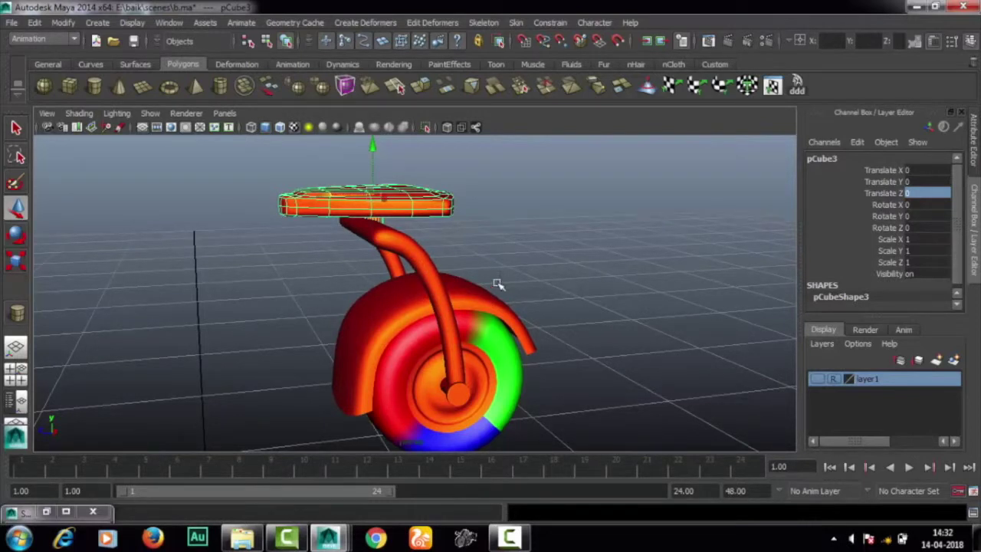
{"action": "left_click", "coordinate": [619, 215]}
{"action": "mouse_move", "coordinate": [613, 218]}
{"action": "left_mouse_down", "text": "alt"}
{"action": "mouse_move", "coordinate": [514, 267]}
{"action": "mouse_move", "coordinate": [532, 290]}
{"action": "left_mouse_up", "text": "alt"}
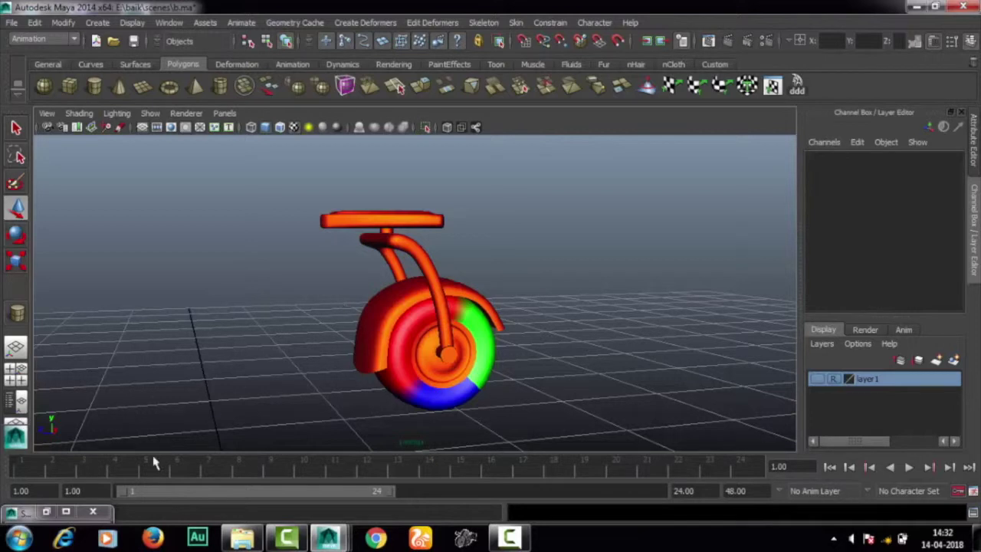
{"action": "left_click", "coordinate": [46, 511]}
Step: Load pCube3 as driver and pCube4 as driven, both on Translate Z, and key them at 0
{"action": "left_click_drag", "start_coordinate": [655, 92], "coordinate": [779, 121]}
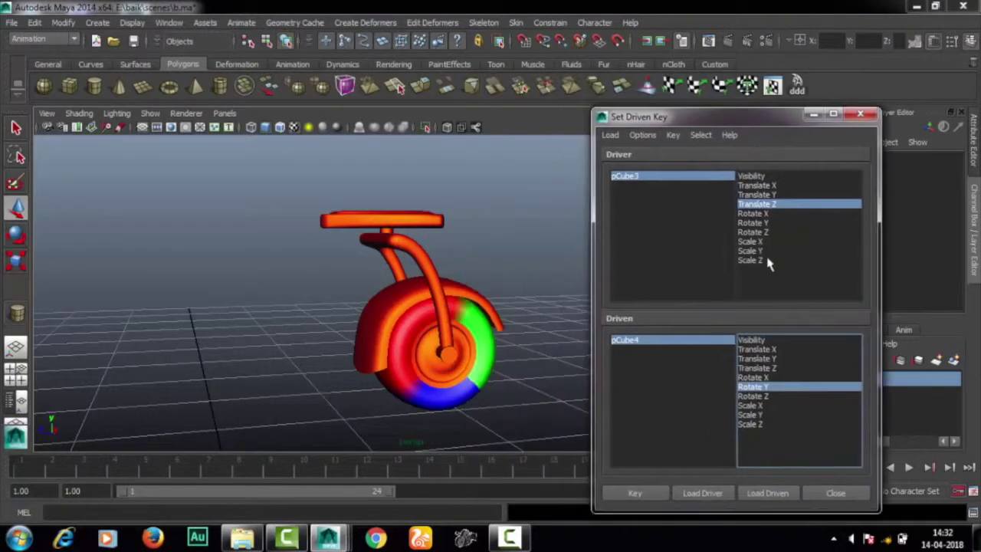
{"action": "left_click", "coordinate": [427, 221]}
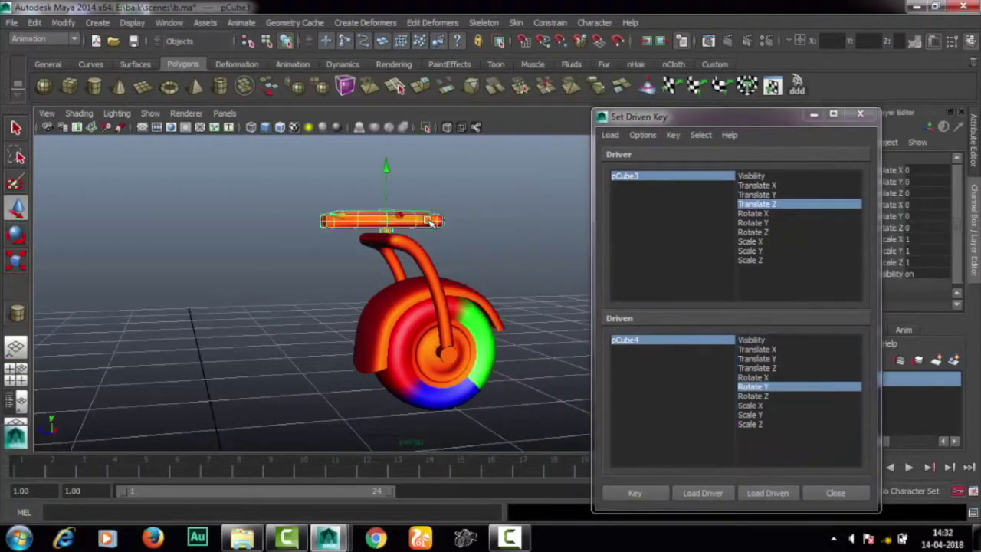
{"action": "left_click", "coordinate": [711, 494]}
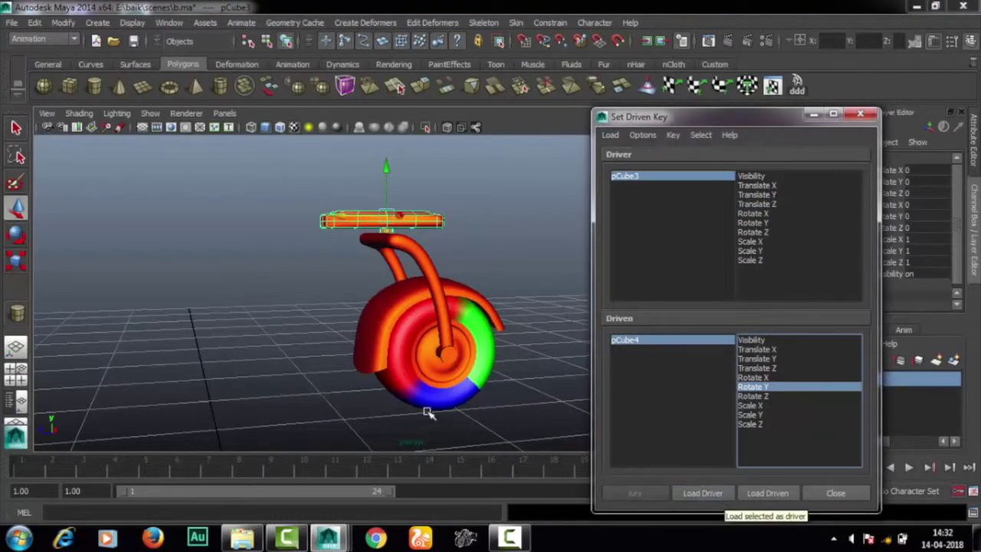
{"action": "left_click", "coordinate": [418, 249]}
{"action": "left_click", "coordinate": [766, 494]}
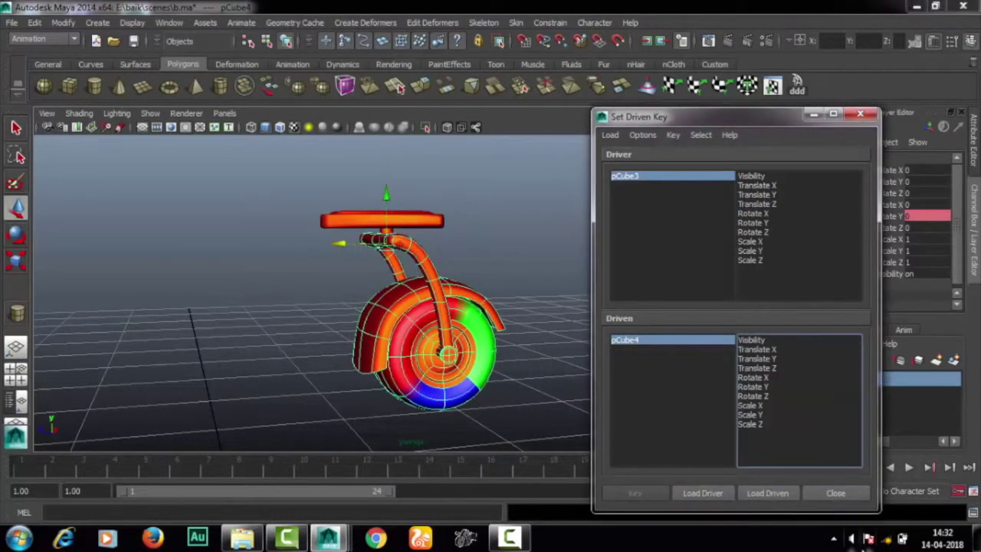
{"action": "left_click", "coordinate": [766, 205]}
{"action": "left_click_drag", "start_coordinate": [524, 218], "coordinate": [350, 235], "text": "alt"}
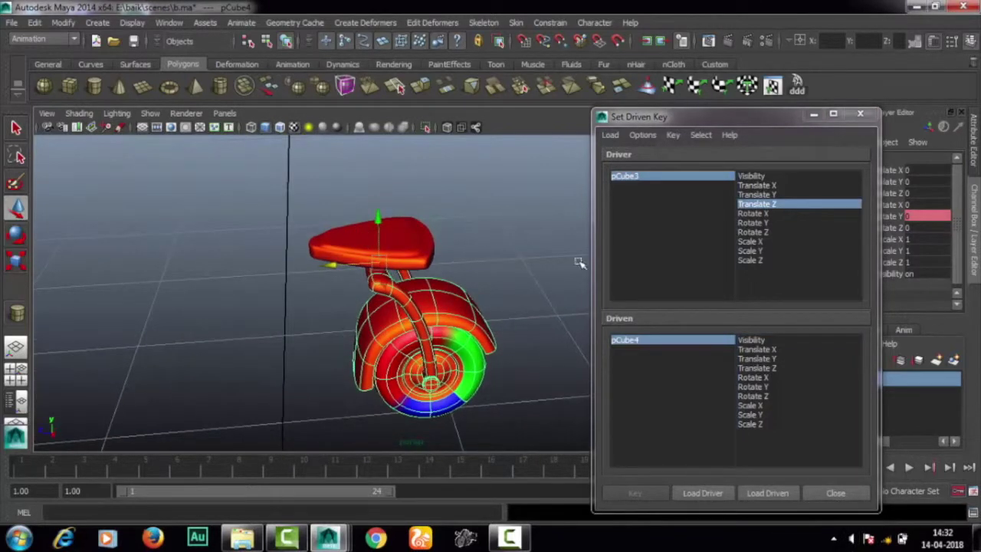
{"action": "left_click", "coordinate": [759, 369]}
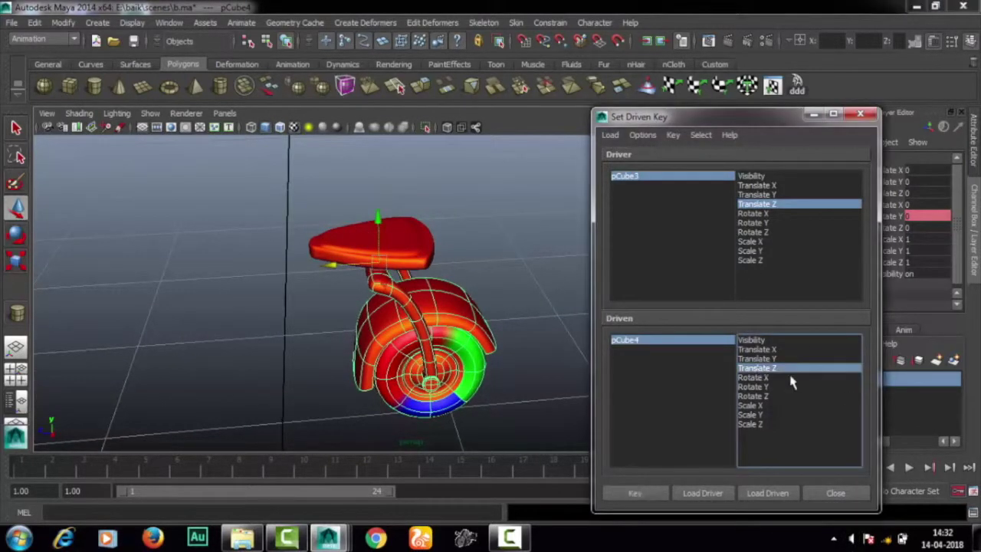
{"action": "left_click", "coordinate": [663, 493]}
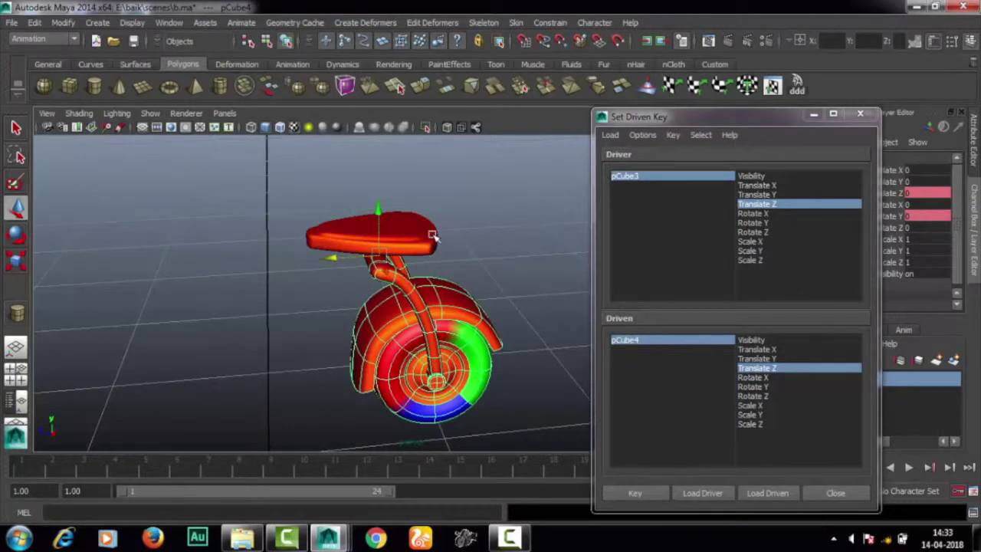
Step: Set the seat pCube3's Translate Z to 1
{"action": "left_click", "coordinate": [429, 230]}
{"action": "left_click_drag", "start_coordinate": [775, 131], "coordinate": [774, 175]}
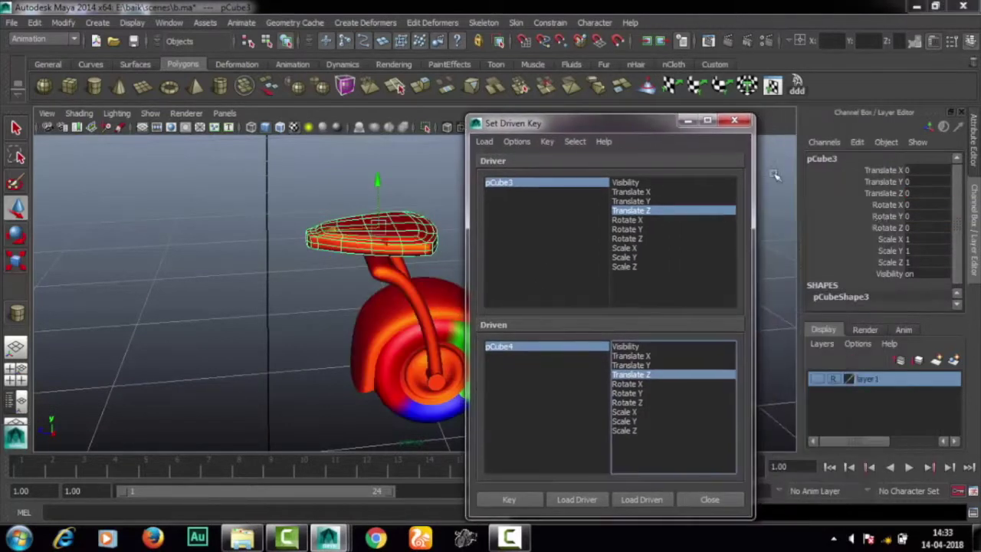
{"action": "left_click", "coordinate": [930, 193]}
{"action": "type", "text": "1"}
{"action": "key", "text": "Return"}
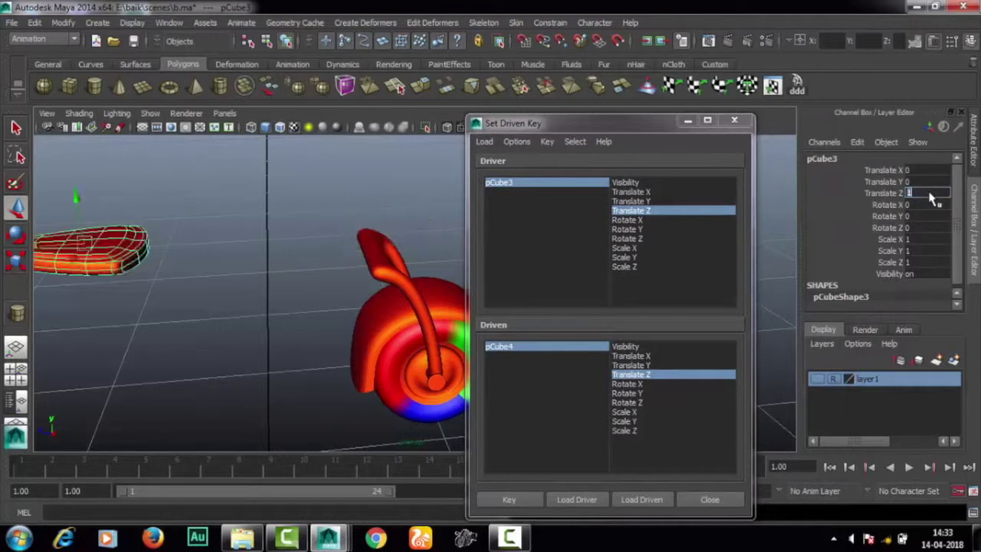
Step: Set the wheel pCube4's Translate Z to 1, key it, and close the Set Driven Key window
{"action": "left_click", "coordinate": [378, 264]}
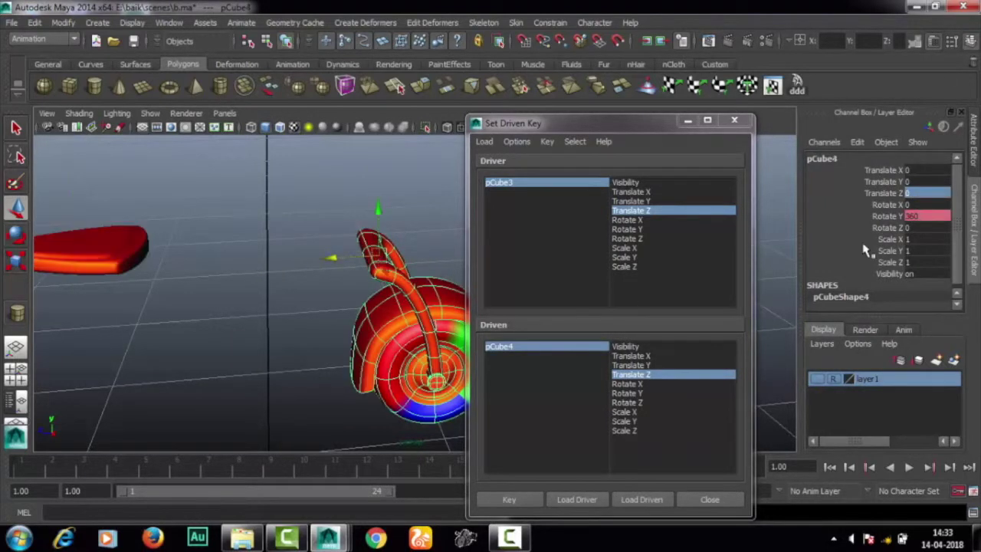
{"action": "left_click", "coordinate": [922, 193]}
{"action": "type", "text": "1"}
{"action": "key", "text": "Return"}
{"action": "left_click", "coordinate": [895, 193]}
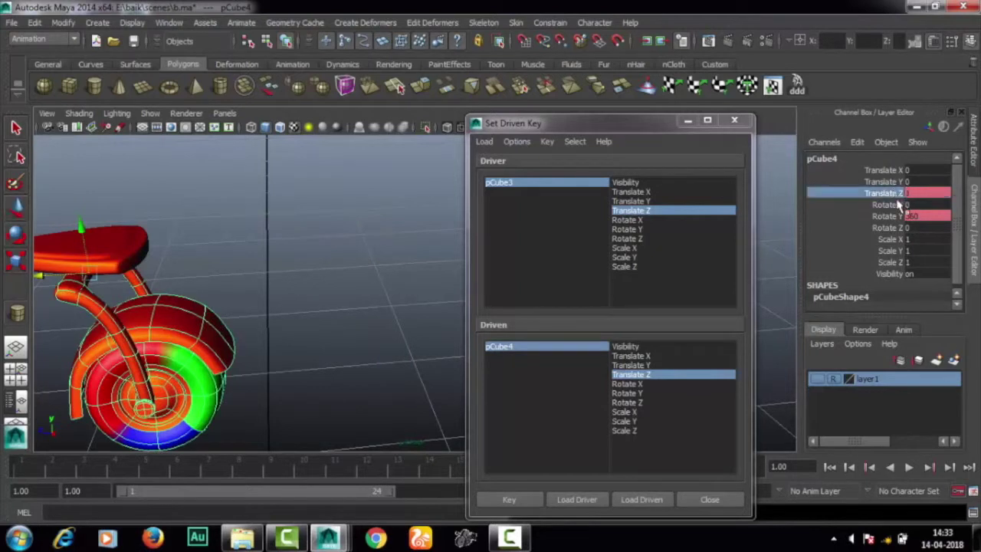
{"action": "left_click", "coordinate": [512, 499]}
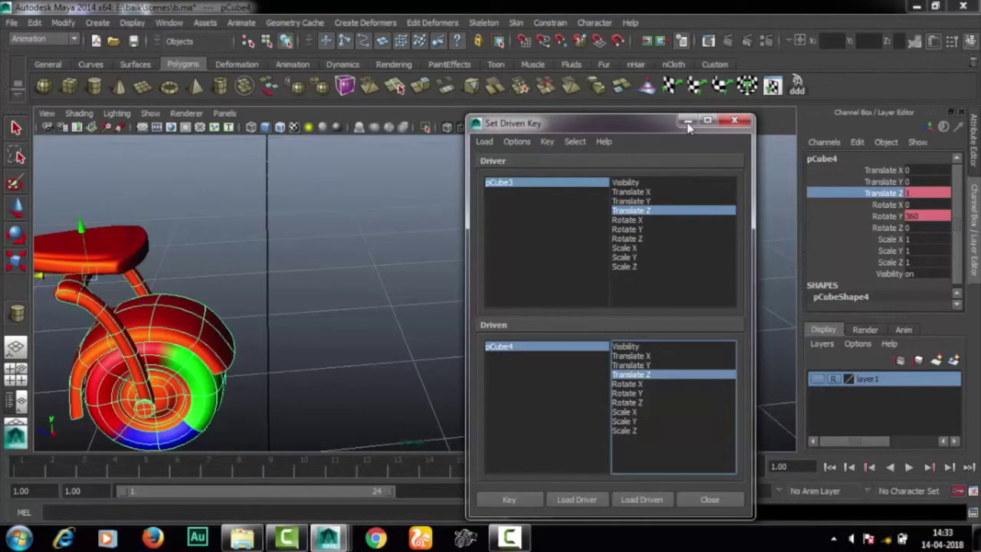
{"action": "left_click", "coordinate": [734, 120]}
{"action": "left_click", "coordinate": [649, 268]}
{"action": "right_click_drag", "start_coordinate": [650, 267], "coordinate": [442, 278], "text": "alt"}
Step: Switch between the seat and the wheel assembly, ending with the seat selected
{"action": "left_click_drag", "start_coordinate": [442, 278], "coordinate": [532, 287], "text": "alt"}
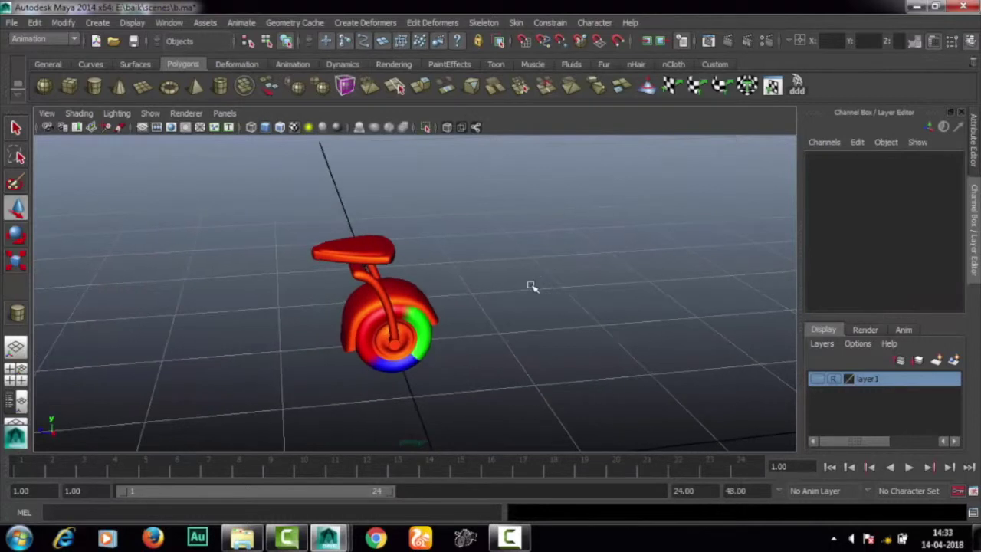
{"action": "left_click", "coordinate": [362, 262]}
{"action": "left_click", "coordinate": [390, 299]}
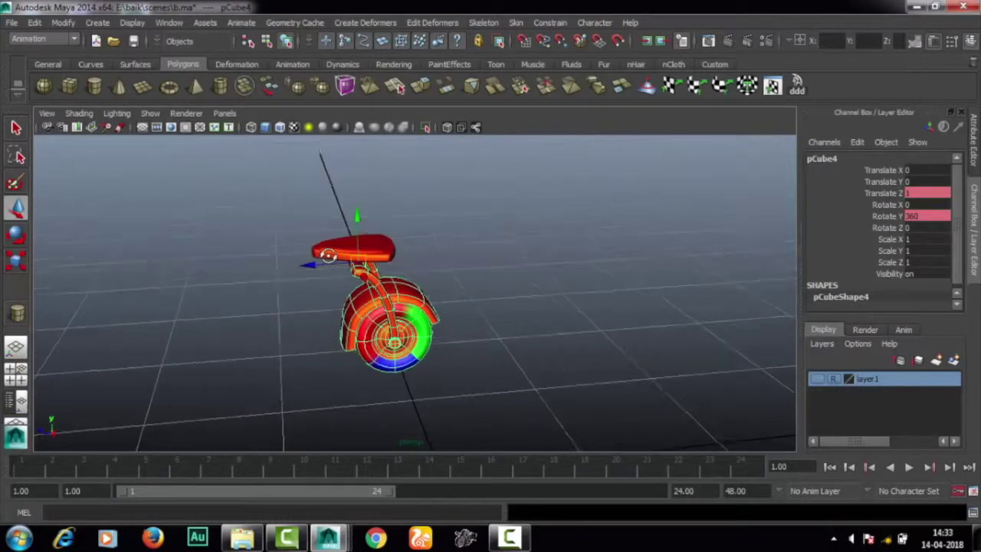
{"action": "right_click_drag", "start_coordinate": [394, 306], "coordinate": [514, 321], "text": "alt"}
{"action": "left_click", "coordinate": [427, 256]}
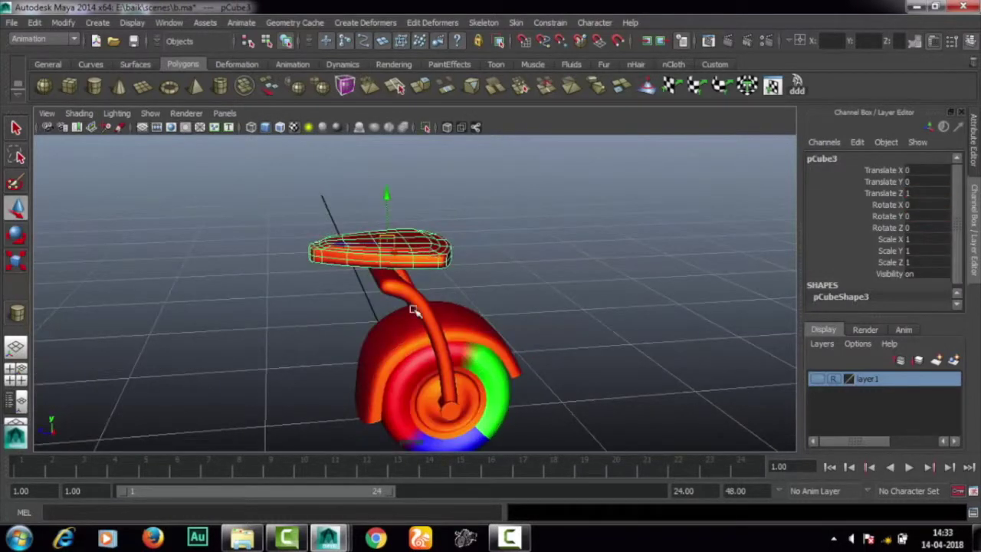
{"action": "left_click", "coordinate": [438, 265]}
{"action": "left_click", "coordinate": [418, 300]}
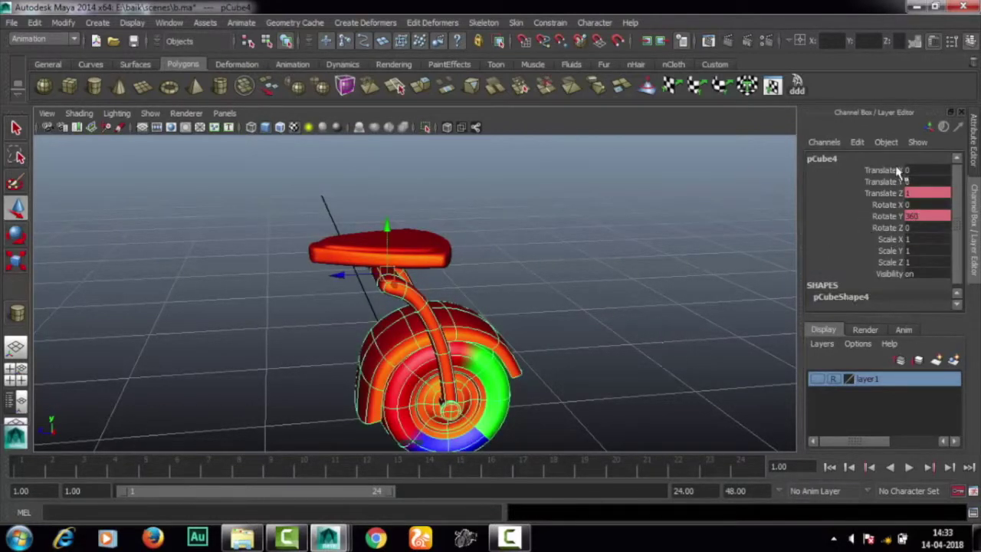
{"action": "left_click", "coordinate": [391, 249]}
{"action": "mouse_move", "coordinate": [399, 260]}
{"action": "left_mouse_down", "text": "alt"}
{"action": "mouse_move", "coordinate": [422, 280]}
{"action": "mouse_move", "coordinate": [466, 282]}
{"action": "mouse_move", "coordinate": [473, 276]}
{"action": "mouse_move", "coordinate": [447, 242]}
{"action": "left_mouse_up", "text": "alt"}
Step: Slide the seat along Z to test the wheel, undo, and reset Translate Z to 0
{"action": "mouse_move", "coordinate": [364, 218]}
{"action": "left_mouse_down"}
{"action": "mouse_move", "coordinate": [289, 220]}
{"action": "mouse_move", "coordinate": [494, 219]}
{"action": "mouse_move", "coordinate": [414, 230]}
{"action": "left_mouse_up"}
{"action": "key", "text": "ctrl+z"}
{"action": "left_click", "coordinate": [920, 193]}
{"action": "type", "text": "0"}
{"action": "key", "text": "Return"}
{"action": "middle_click_drag", "start_coordinate": [429, 307], "coordinate": [536, 291], "text": "alt"}
{"action": "right_click_drag", "start_coordinate": [536, 291], "coordinate": [549, 280], "text": "alt"}
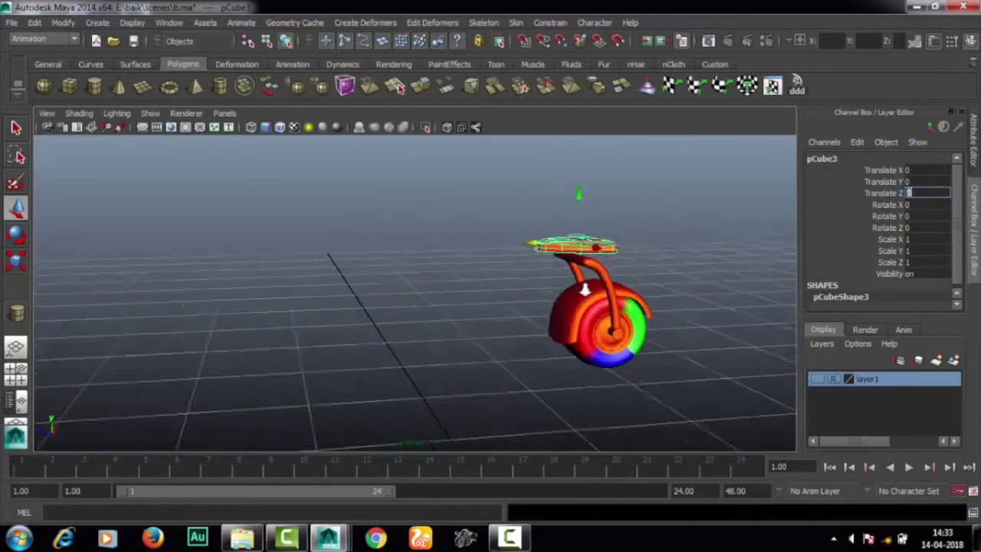
Step: Slide the seat again to watch the wheel roll, undo, and reselect the seat
{"action": "mouse_move", "coordinate": [519, 247]}
{"action": "middle_mouse_down"}
{"action": "mouse_move", "coordinate": [355, 270]}
{"action": "mouse_move", "coordinate": [526, 268]}
{"action": "mouse_move", "coordinate": [394, 291]}
{"action": "mouse_move", "coordinate": [414, 291]}
{"action": "middle_mouse_up"}
{"action": "key", "text": "ctrl+z"}
{"action": "mouse_move", "coordinate": [559, 298]}
{"action": "left_mouse_down", "text": "alt"}
{"action": "mouse_move", "coordinate": [556, 313]}
{"action": "mouse_move", "coordinate": [460, 306]}
{"action": "left_mouse_up", "text": "alt"}
{"action": "left_click", "coordinate": [617, 248]}
{"action": "left_click", "coordinate": [482, 213]}
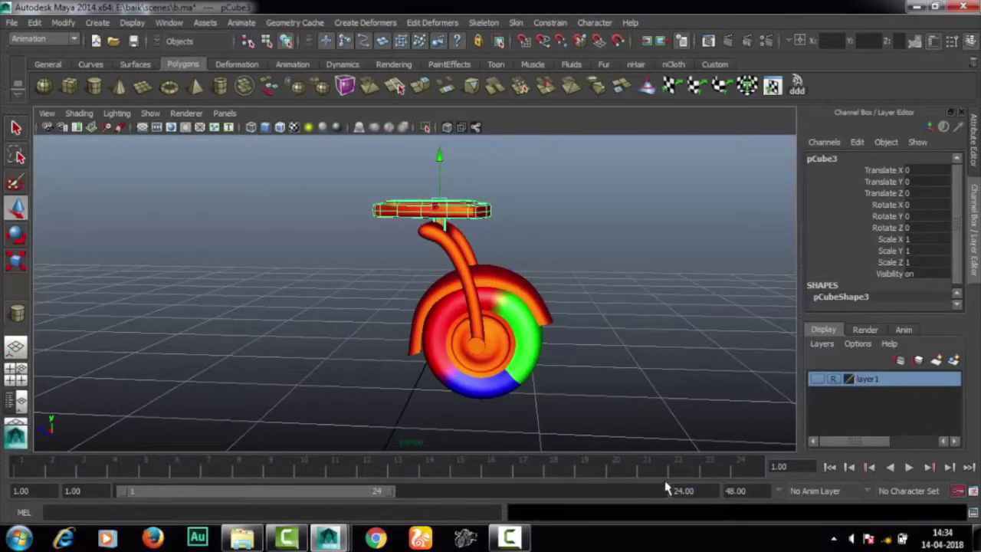
Step: Key the seat's Translate Z at 0 on frames 1 and 24
{"action": "left_click", "coordinate": [889, 193]}
{"action": "right_click", "coordinate": [889, 193]}
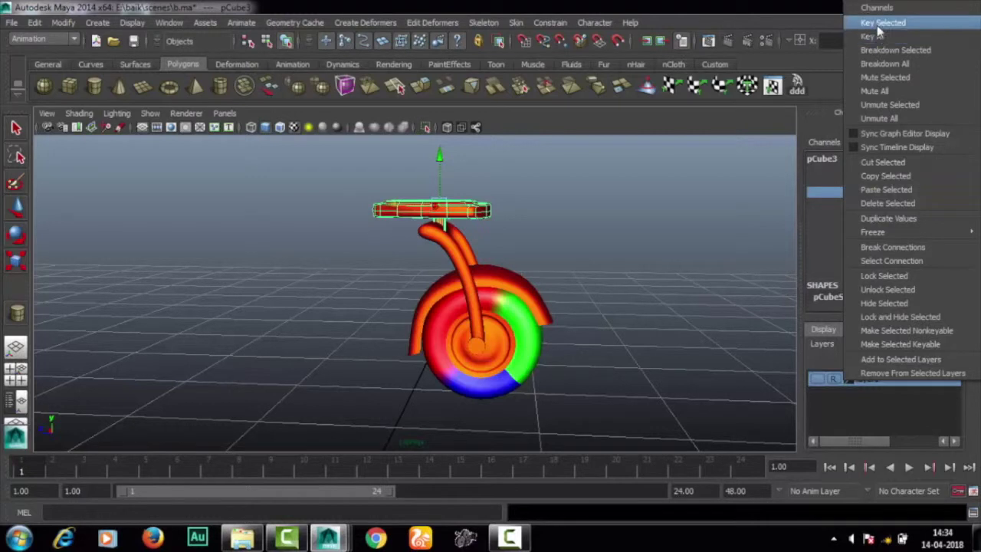
{"action": "left_click", "coordinate": [881, 22]}
{"action": "key", "text": "alt+v"}
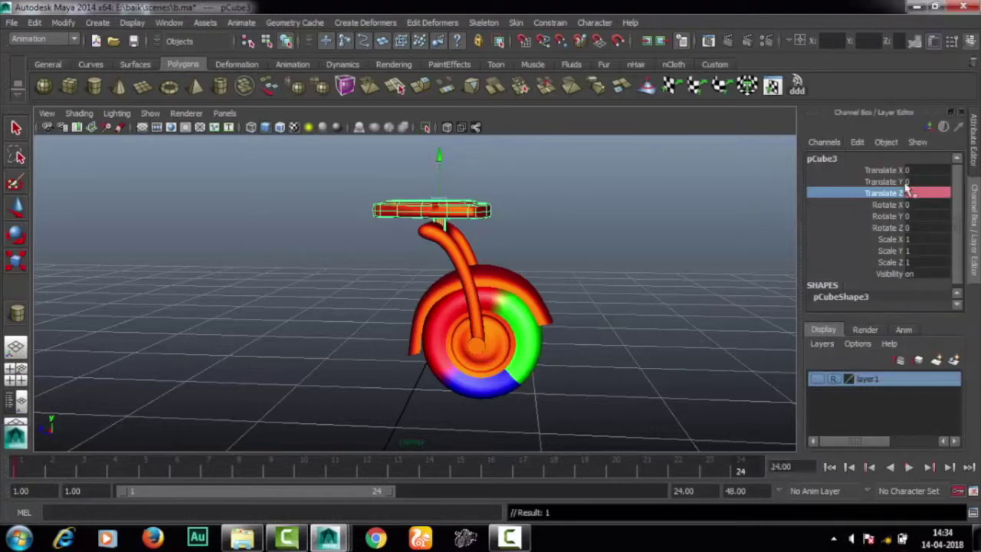
{"action": "right_click", "coordinate": [889, 195]}
{"action": "left_click", "coordinate": [873, 29]}
Step: Set Translate Z to 1 at frame 13, then play the animation from frame 1
{"action": "left_click_drag", "start_coordinate": [666, 467], "coordinate": [397, 467]}
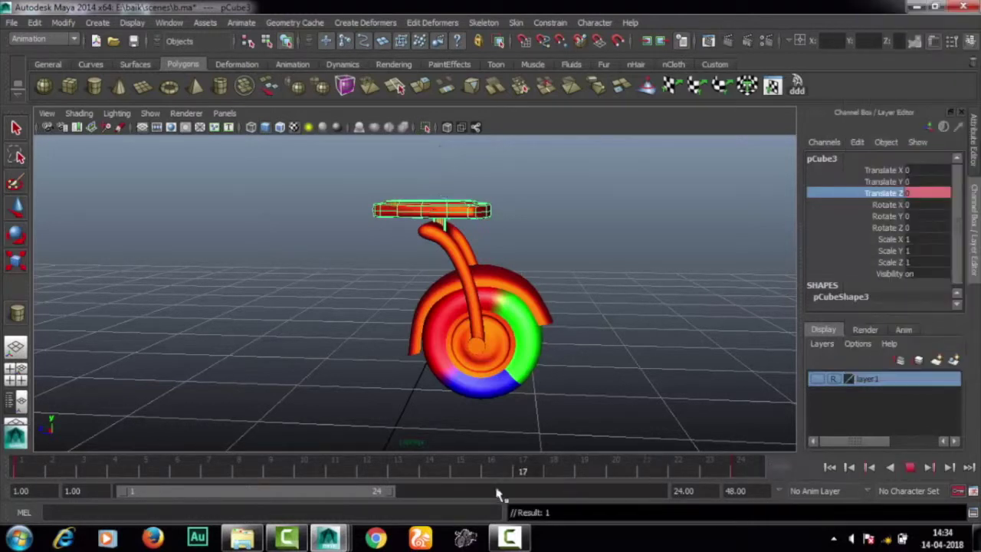
{"action": "double_click", "coordinate": [943, 193]}
{"action": "type", "text": "1"}
{"action": "key", "text": "Return"}
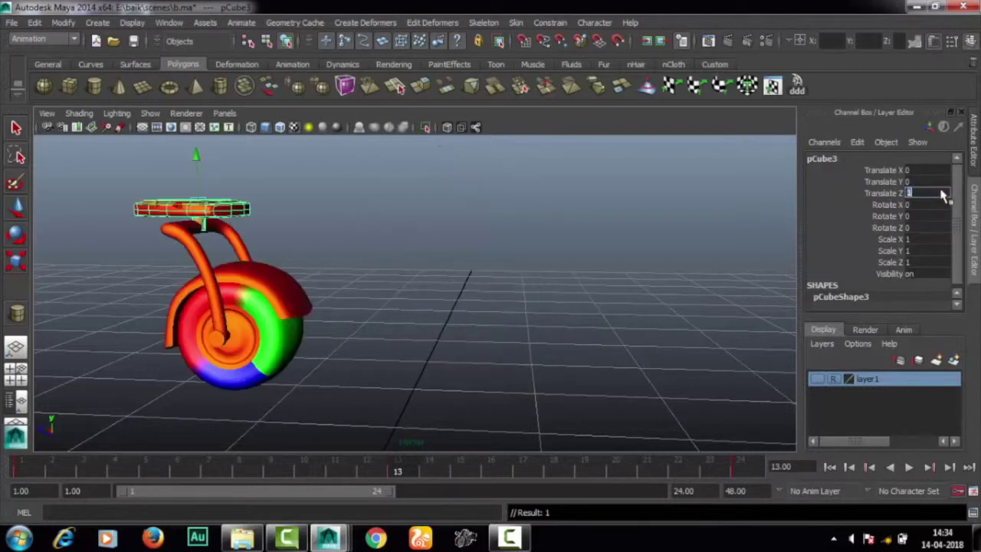
{"action": "left_click", "coordinate": [888, 193]}
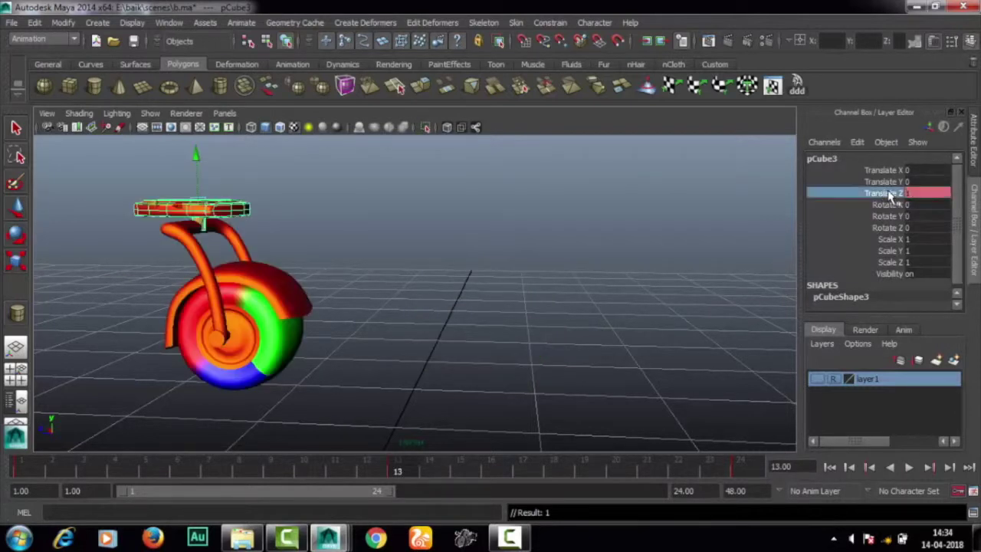
{"action": "left_click", "coordinate": [830, 466]}
{"action": "left_click", "coordinate": [907, 466]}
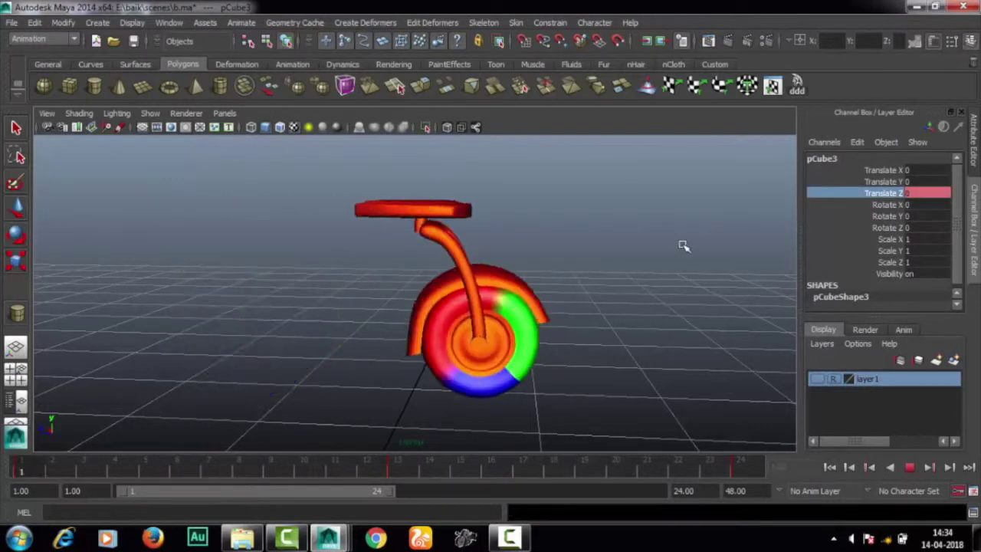
{"action": "mouse_move", "coordinate": [684, 245]}
{"action": "left_mouse_down", "text": "alt"}
{"action": "mouse_move", "coordinate": [452, 267]}
{"action": "mouse_move", "coordinate": [482, 278]}
{"action": "left_mouse_up", "text": "alt"}
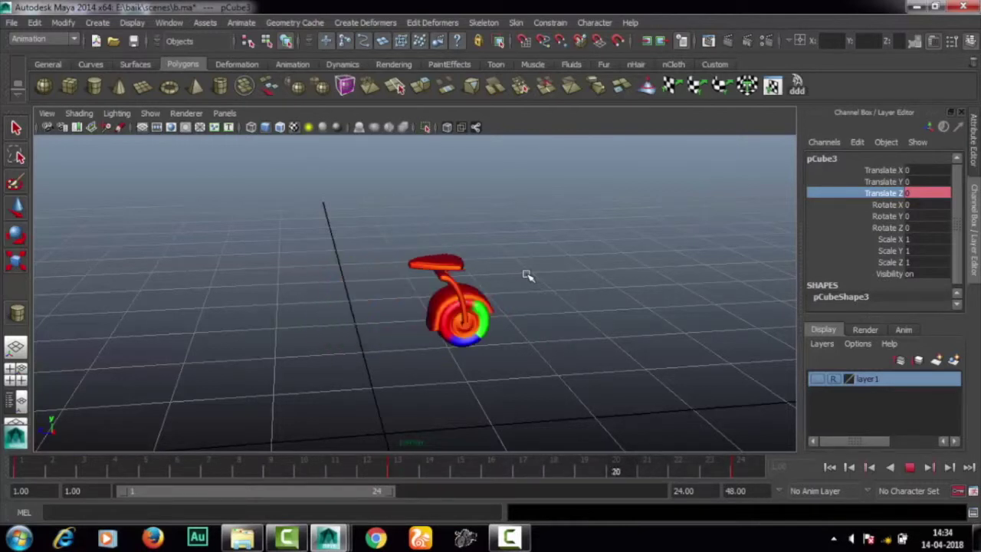
Step: Stop playback at frame 10, select the seat, and open Window > Animation Editors
{"action": "left_click", "coordinate": [908, 466]}
{"action": "left_click", "coordinate": [323, 348]}
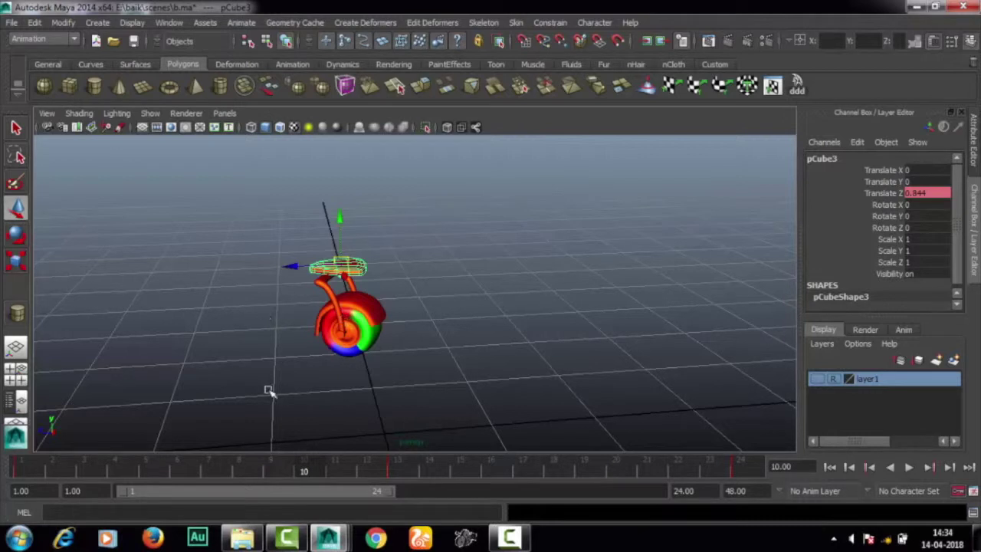
{"action": "left_click", "coordinate": [168, 22]}
{"action": "mouse_move", "coordinate": [199, 70]}
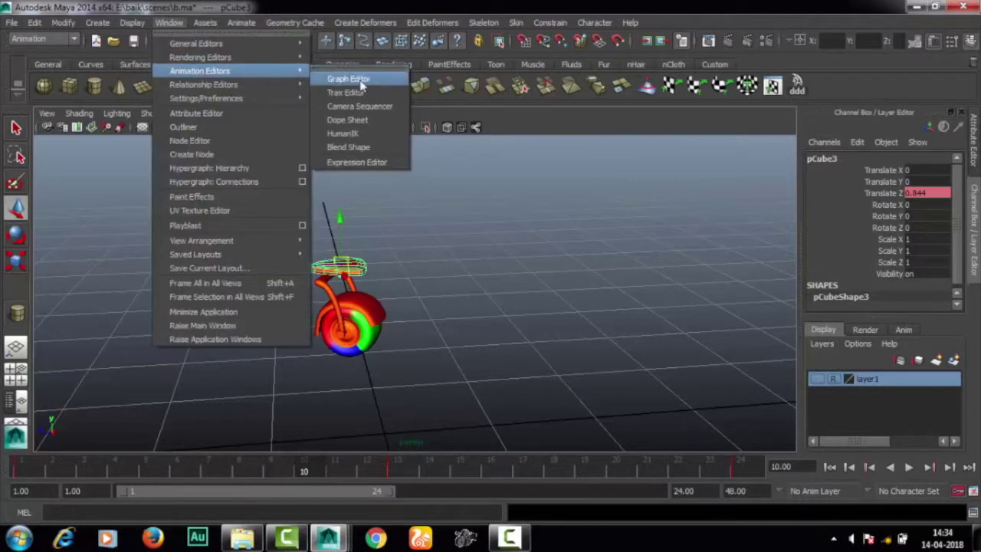
Step: Open the Graph Editor, frame the Translate Z curve, and change its tangent weighting
{"action": "left_click", "coordinate": [349, 79]}
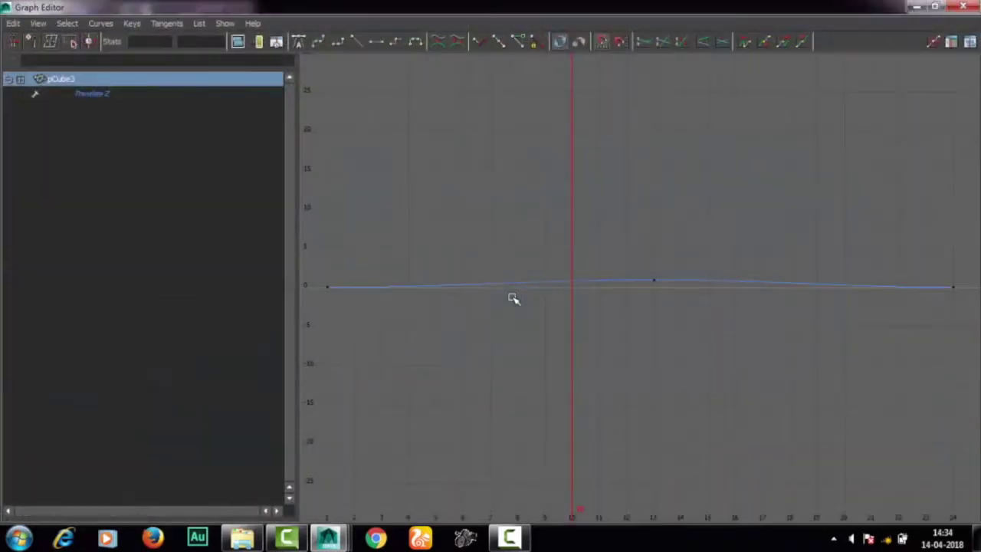
{"action": "key", "text": "f"}
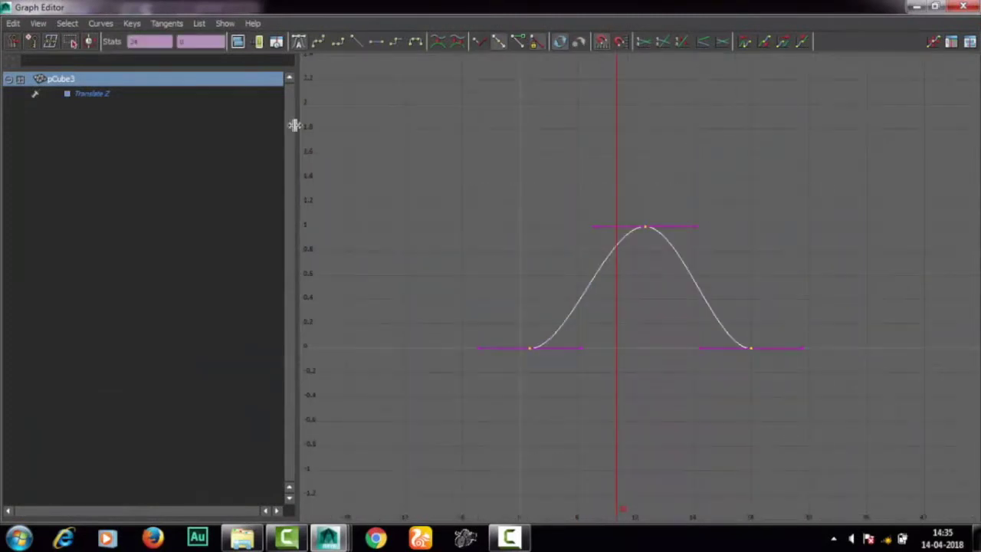
{"action": "left_click", "coordinate": [112, 24]}
{"action": "left_click", "coordinate": [164, 308]}
Step: Lengthen the tangents on the keys at frames 1, 24 and 13 for smoother easing
{"action": "left_click", "coordinate": [518, 42]}
{"action": "left_click_drag", "start_coordinate": [565, 328], "coordinate": [595, 387]}
{"action": "middle_click_drag", "start_coordinate": [595, 387], "coordinate": [654, 376]}
{"action": "left_click_drag", "start_coordinate": [785, 339], "coordinate": [733, 368]}
{"action": "left_click_drag", "start_coordinate": [691, 334], "coordinate": [727, 383]}
{"action": "middle_click_drag", "start_coordinate": [722, 376], "coordinate": [703, 389]}
{"action": "left_click_drag", "start_coordinate": [693, 203], "coordinate": [586, 252]}
{"action": "left_click", "coordinate": [668, 226]}
{"action": "middle_click_drag", "start_coordinate": [668, 226], "coordinate": [738, 254]}
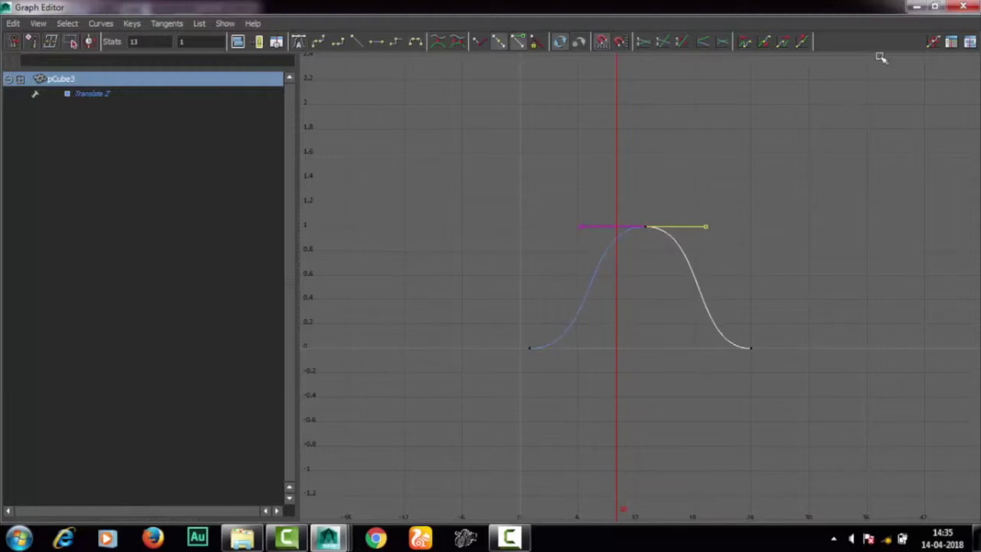
{"action": "left_click", "coordinate": [926, 8]}
Step: Play the eased animation while tumbling around the unicycle, stopping at frame 22
{"action": "left_click", "coordinate": [909, 466]}
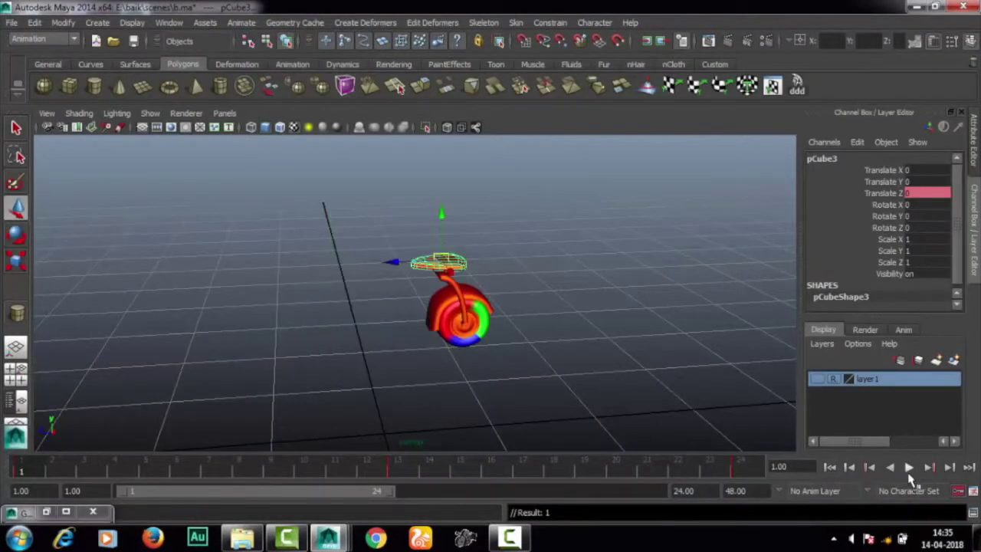
{"action": "left_click_drag", "start_coordinate": [314, 324], "coordinate": [436, 366], "text": "alt"}
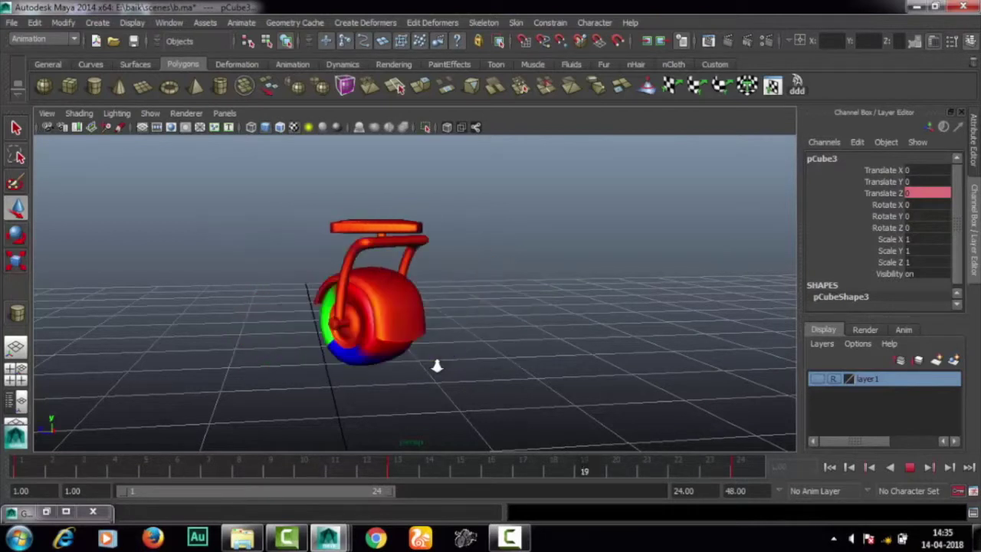
{"action": "mouse_move", "coordinate": [411, 313]}
{"action": "left_mouse_down", "text": "alt"}
{"action": "mouse_move", "coordinate": [355, 299]}
{"action": "mouse_move", "coordinate": [604, 330]}
{"action": "left_mouse_up", "text": "alt"}
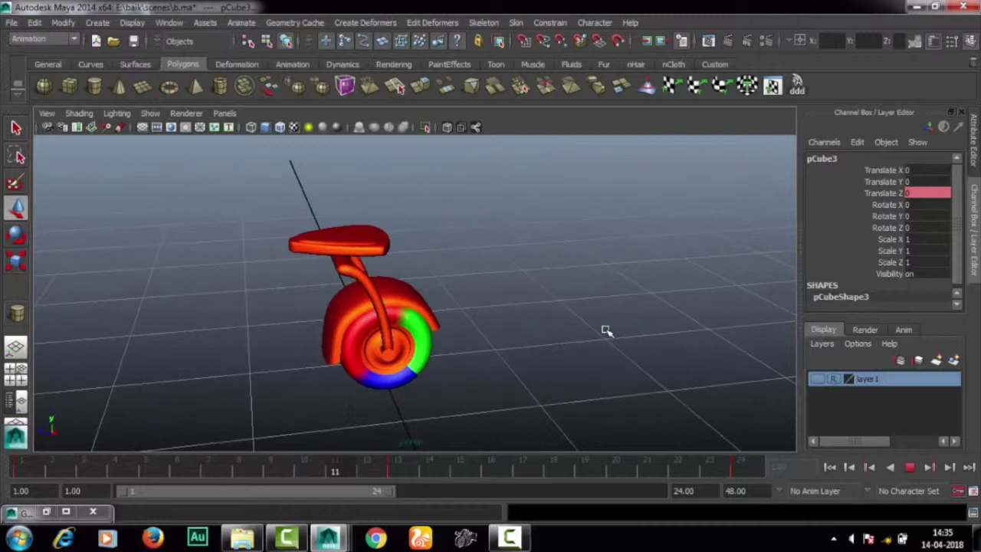
{"action": "left_click", "coordinate": [908, 467]}
{"action": "left_click", "coordinate": [437, 343]}
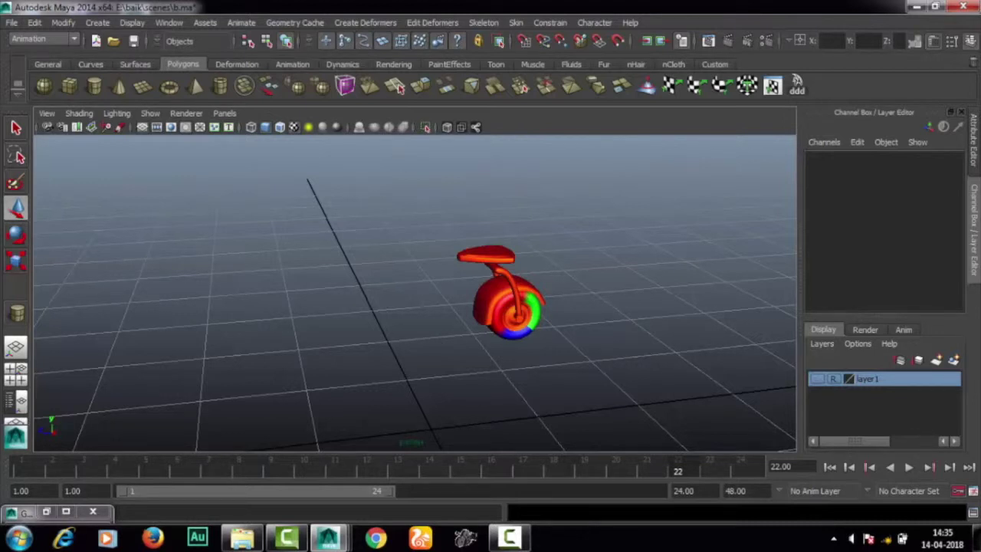
Step: Select the seat (pCube3), turn Auto Keyframe off, and extend the playback range to frame 45
{"action": "right_click_drag", "start_coordinate": [476, 323], "coordinate": [527, 314], "text": "alt"}
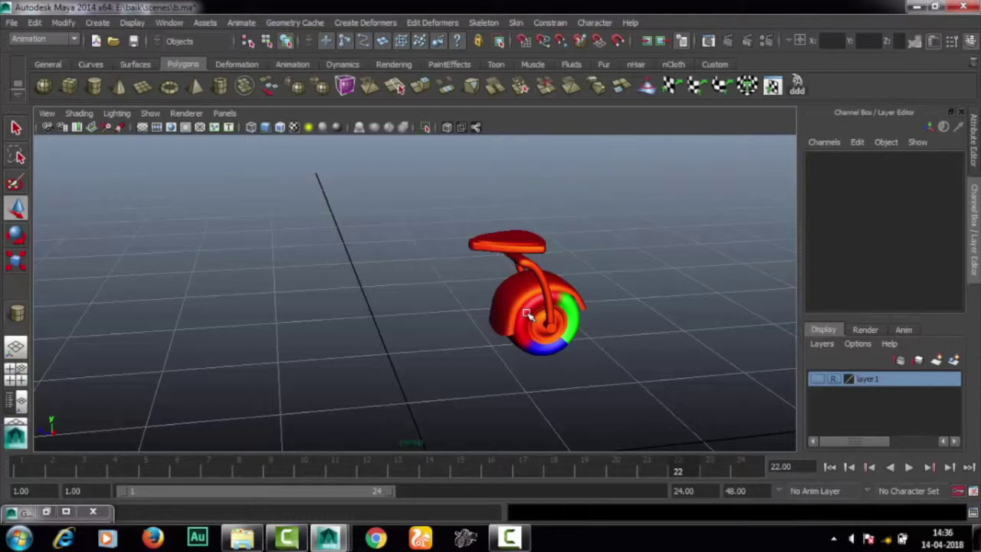
{"action": "left_click", "coordinate": [542, 242]}
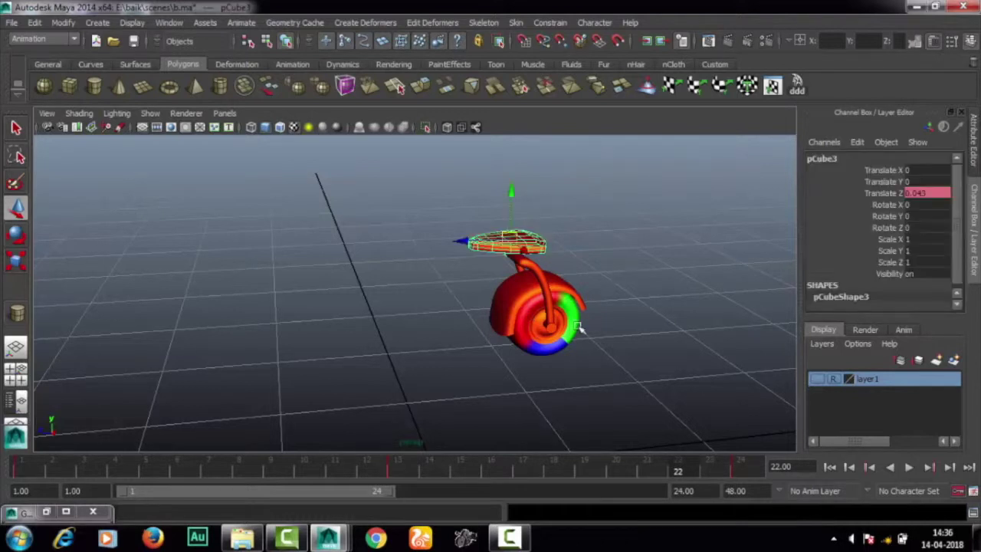
{"action": "left_click", "coordinate": [958, 491]}
{"action": "left_click_drag", "start_coordinate": [388, 499], "coordinate": [625, 491]}
Step: At frame 13, slide the seat along Z to 1.423, past the wheel
{"action": "key", "text": "alt+v"}
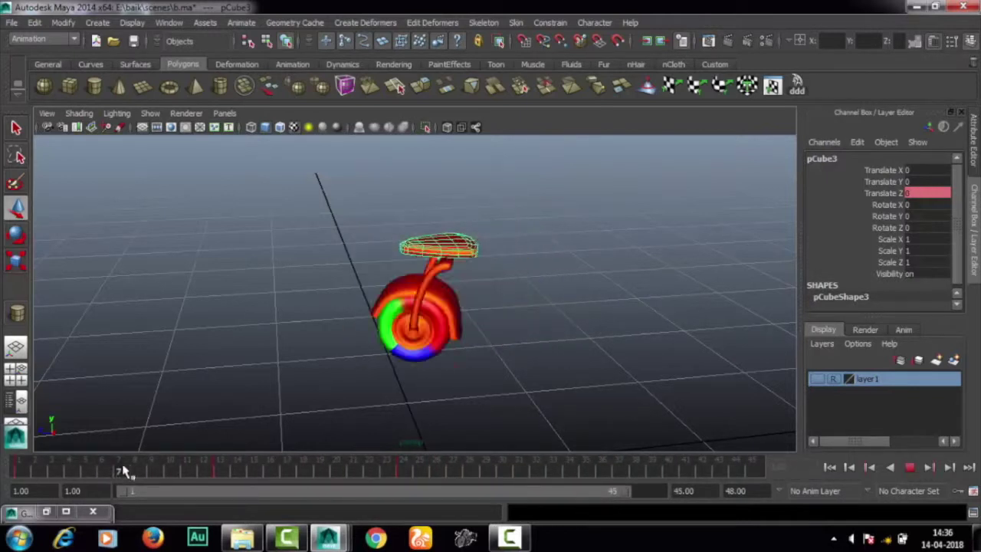
{"action": "left_click", "coordinate": [220, 465]}
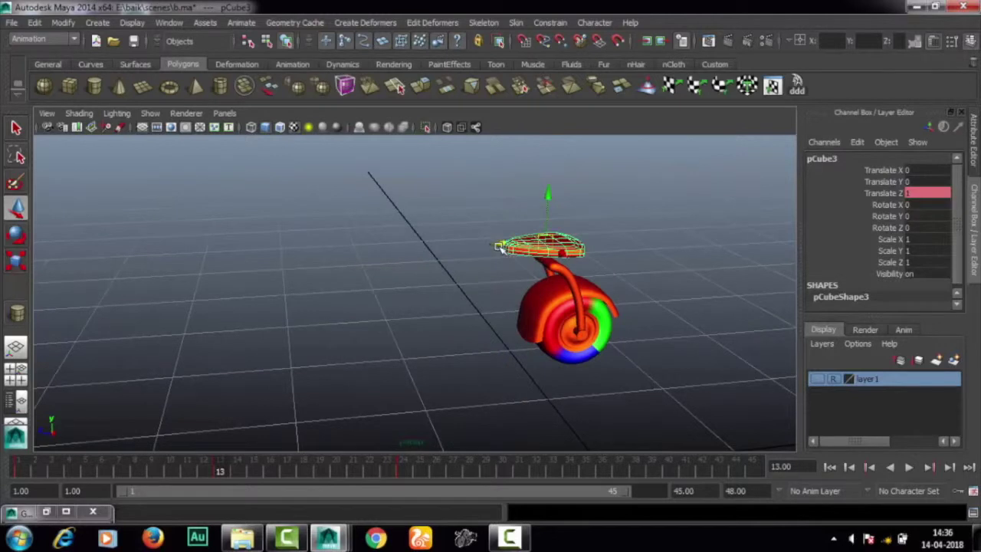
{"action": "middle_click_drag", "start_coordinate": [481, 246], "coordinate": [311, 256]}
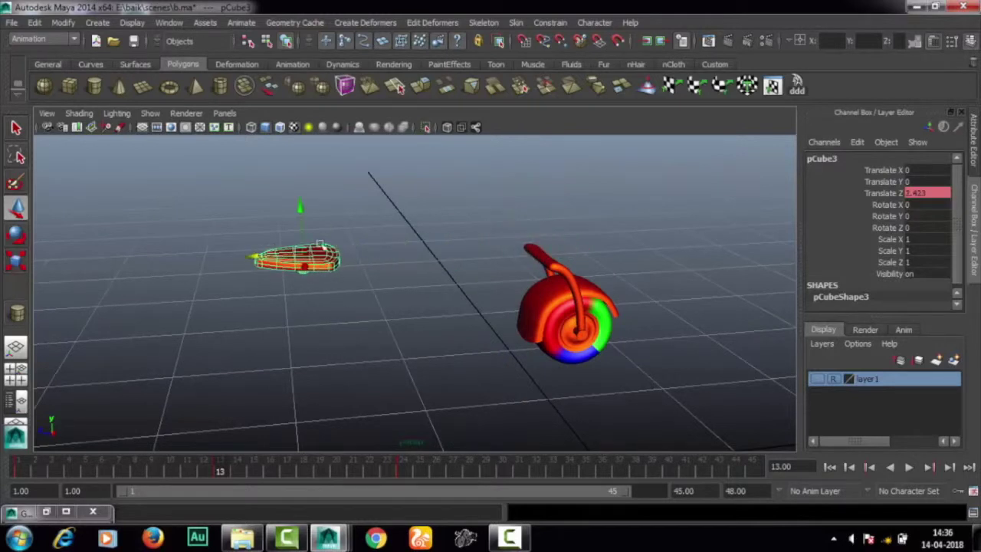